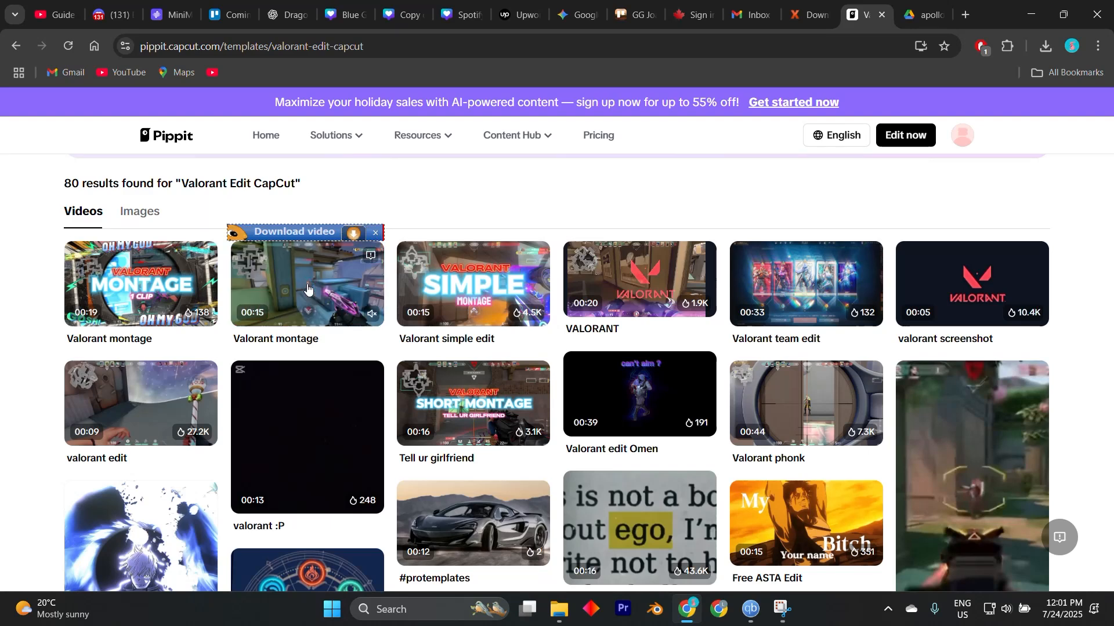
- Browse the Valorant Edit CapCut video templates and examine the available montage and edit styles
{"action": "scroll", "coordinate": [310, 289], "scroll_direction": "up", "scroll_amount": 4}
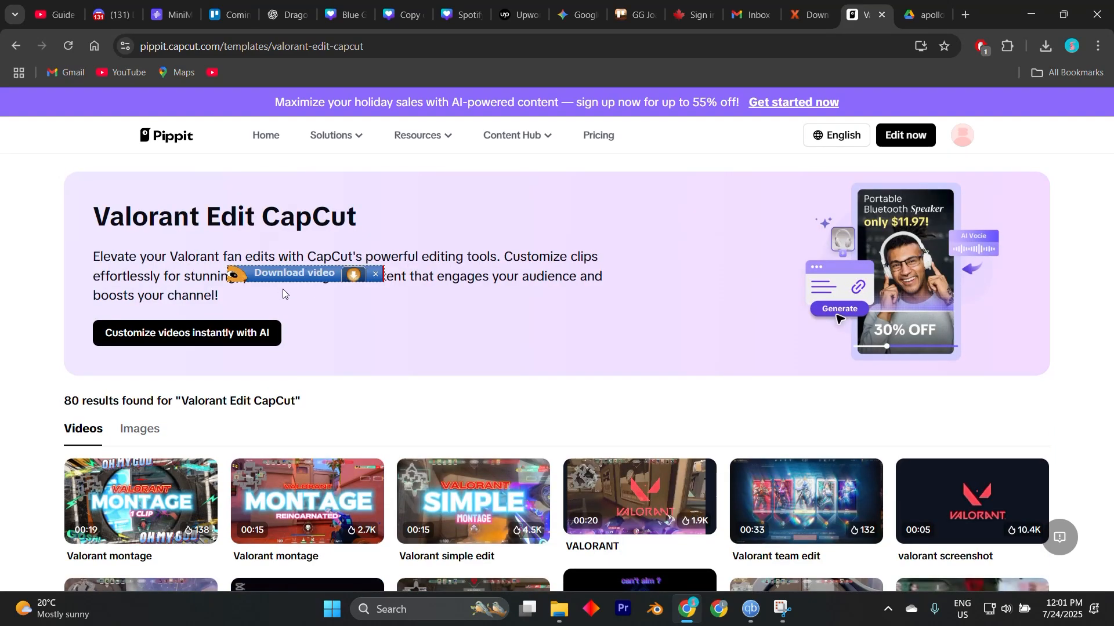
{"action": "scroll", "coordinate": [220, 288], "scroll_direction": "down", "scroll_amount": 2}
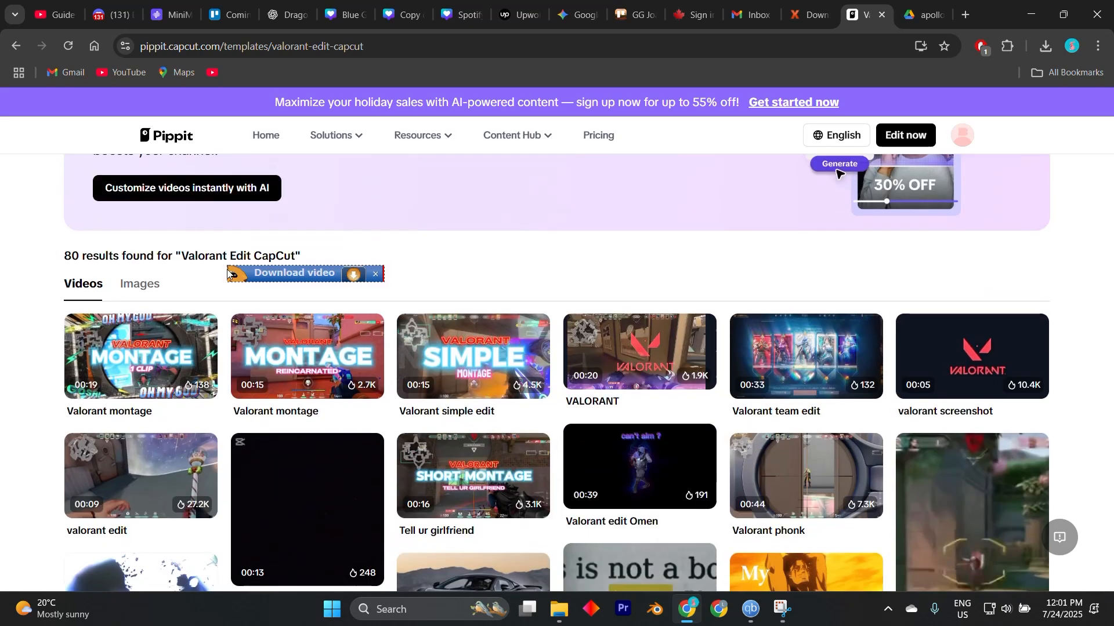
{"action": "scroll", "coordinate": [533, 294], "scroll_direction": "down", "scroll_amount": 3}
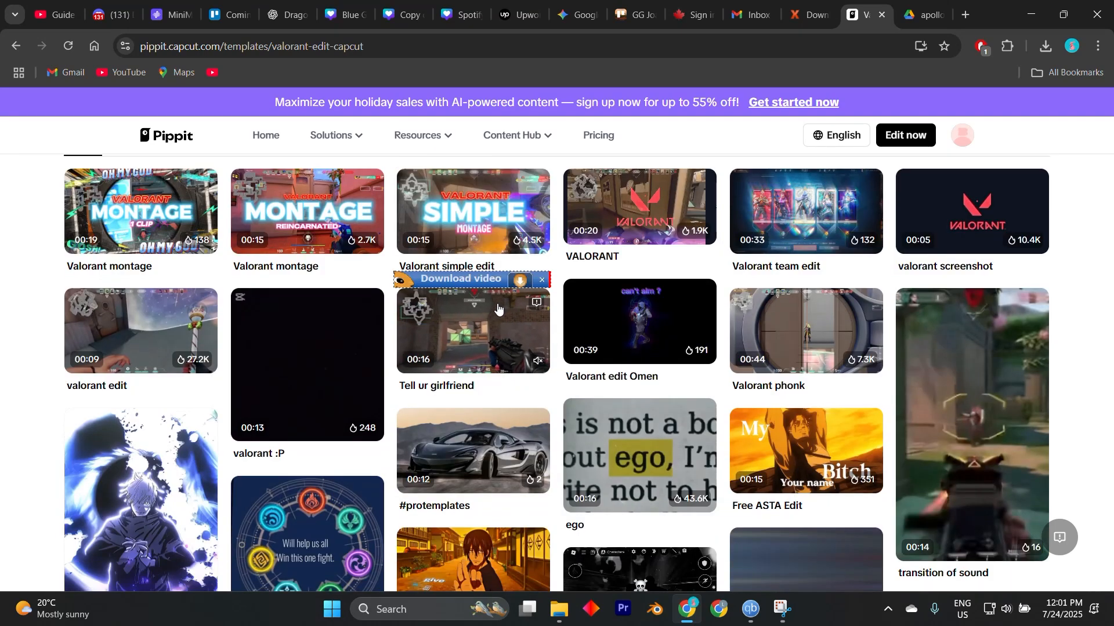
{"action": "scroll", "coordinate": [498, 308], "scroll_direction": "down", "scroll_amount": 1}
{"action": "scroll", "coordinate": [498, 307], "scroll_direction": "down", "scroll_amount": 2}
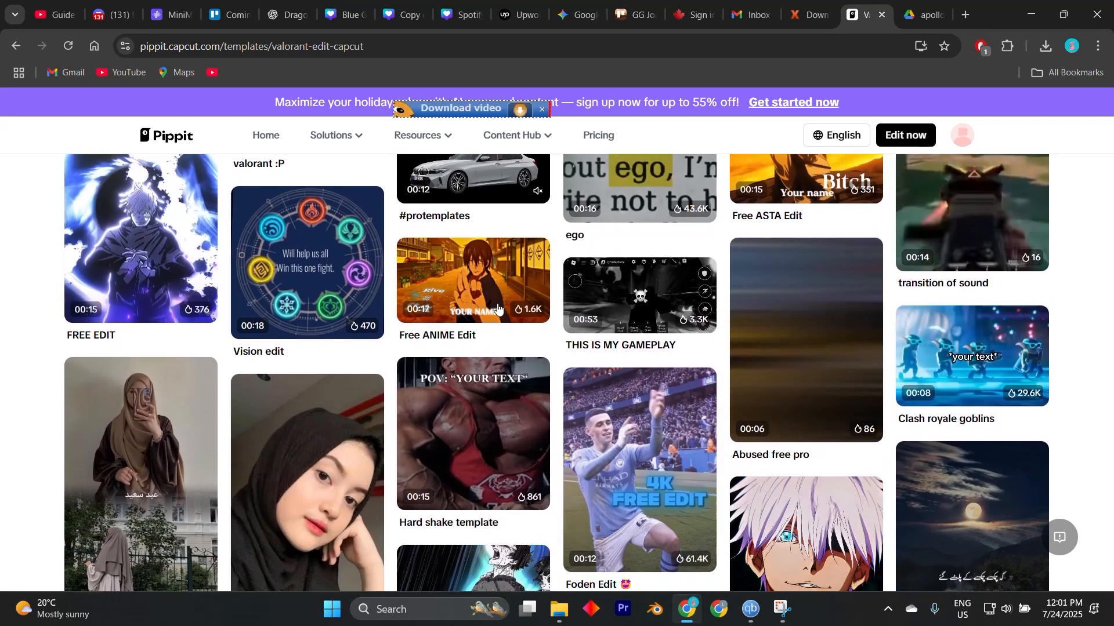
{"action": "scroll", "coordinate": [498, 308], "scroll_direction": "up", "scroll_amount": 3}
{"action": "scroll", "coordinate": [496, 308], "scroll_direction": "up", "scroll_amount": 3}
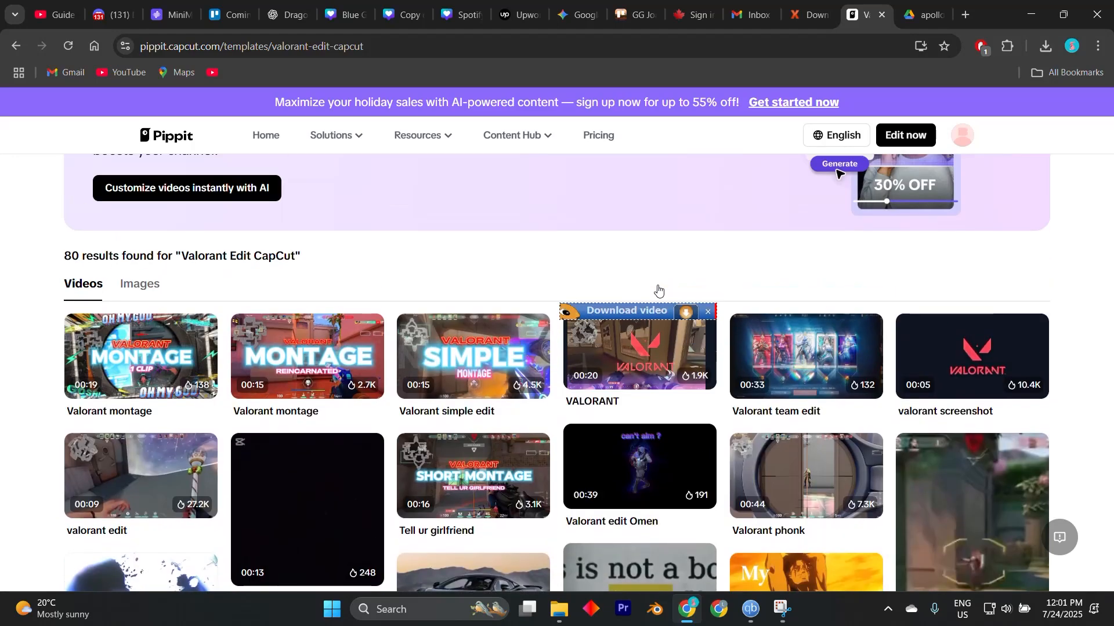
{"action": "scroll", "coordinate": [659, 291], "scroll_direction": "up", "scroll_amount": 2}
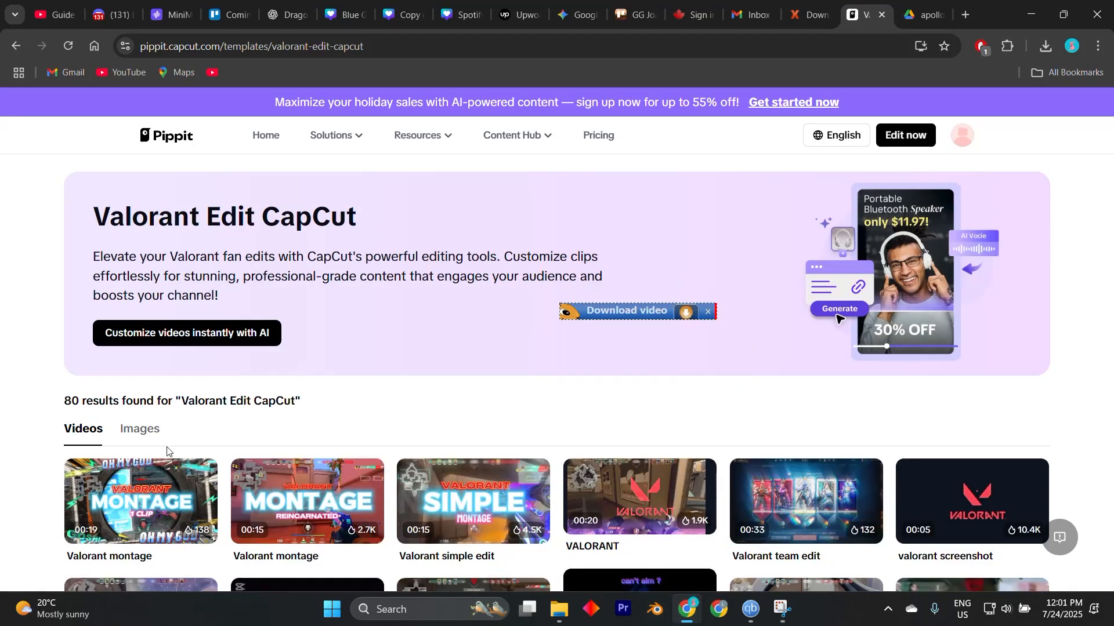
{"action": "scroll", "coordinate": [467, 466], "scroll_direction": "down", "scroll_amount": 1}
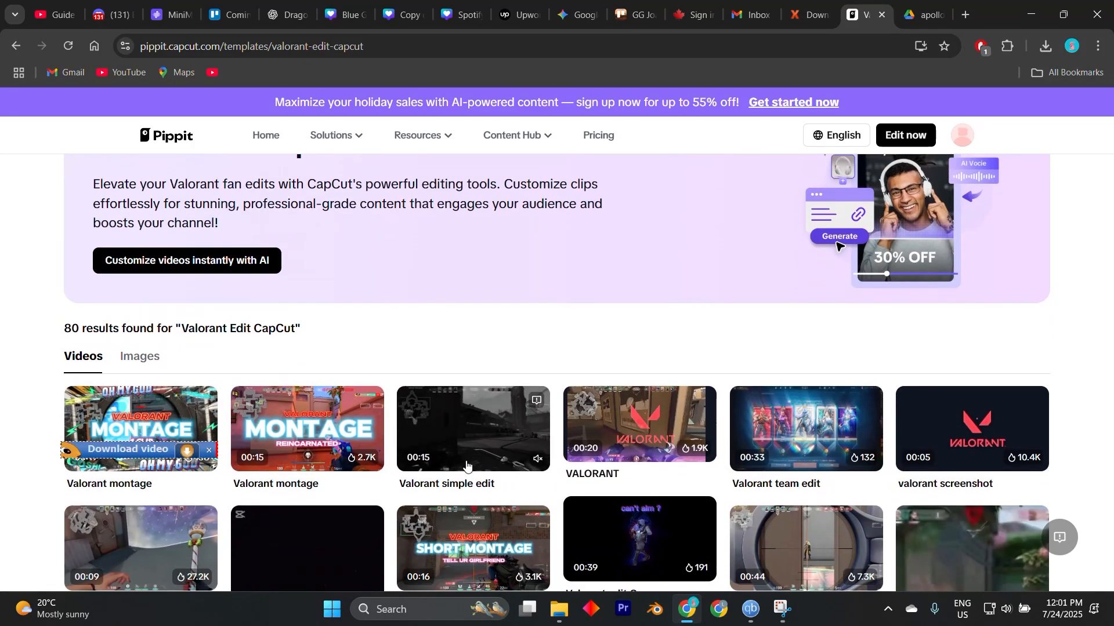
{"action": "scroll", "coordinate": [464, 464], "scroll_direction": "down", "scroll_amount": 2}
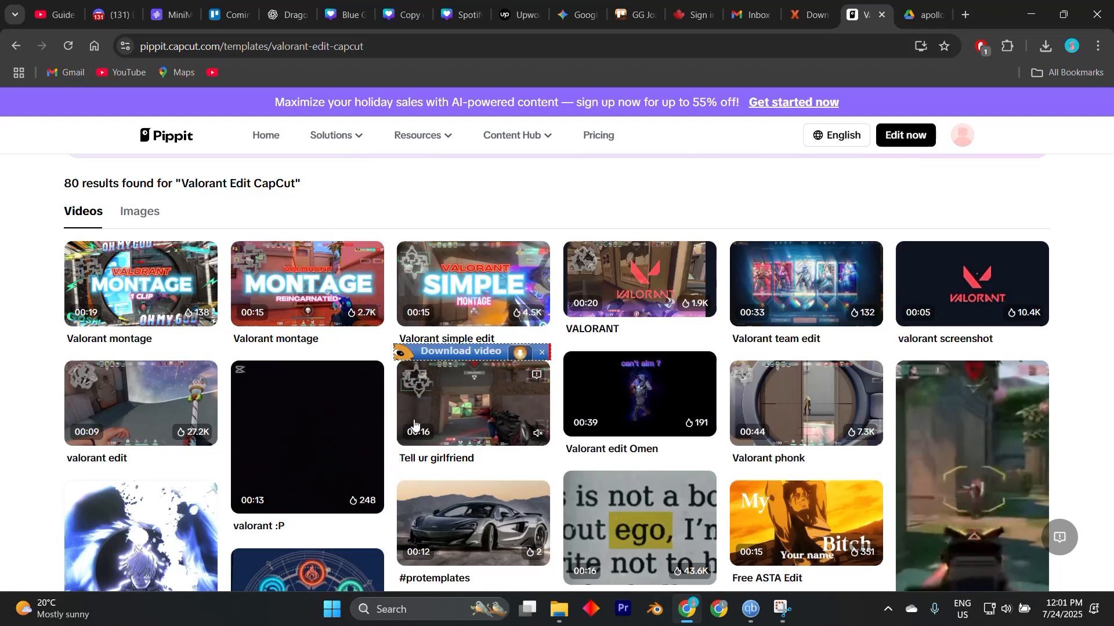
{"action": "scroll", "coordinate": [416, 424], "scroll_direction": "up", "scroll_amount": 1}
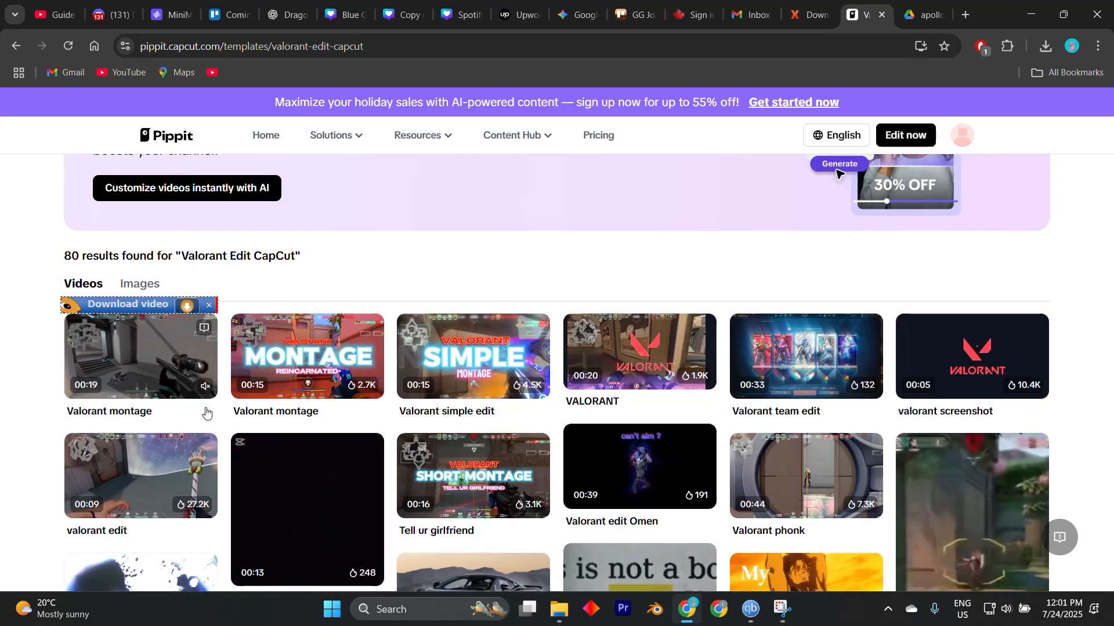
{"action": "scroll", "coordinate": [583, 394], "scroll_direction": "down", "scroll_amount": 1}
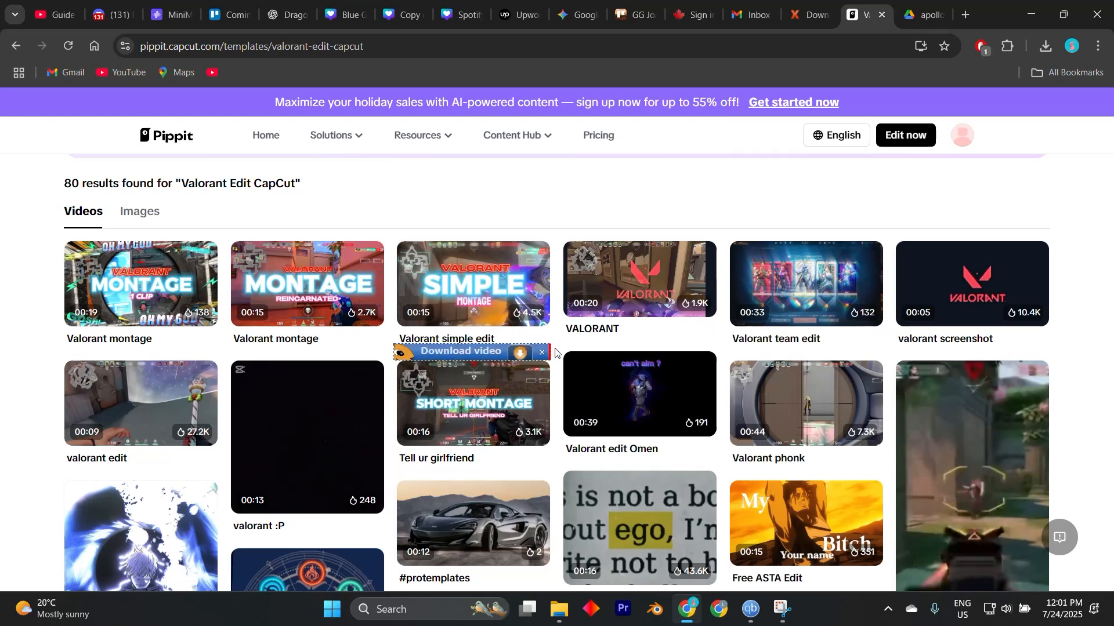
{"action": "scroll", "coordinate": [570, 392], "scroll_direction": "down", "scroll_amount": 1}
- Switch to the shared Google Drive folder "apollox's clip pack v1" and look through its Valorant gameplay clips
{"action": "left_click", "coordinate": [909, 16]}
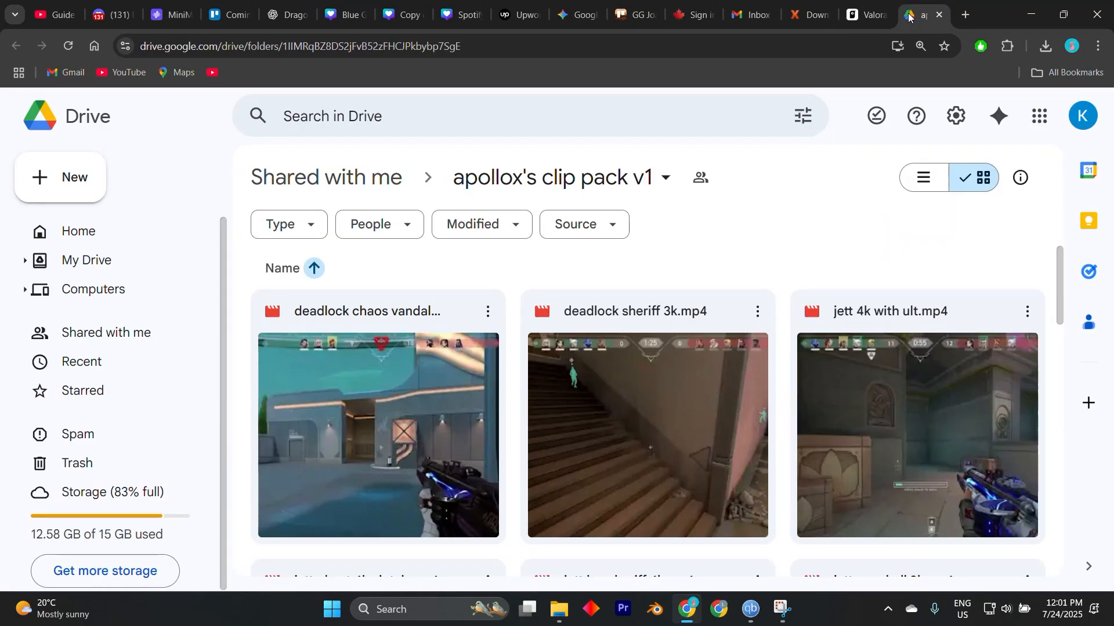
{"action": "scroll", "coordinate": [696, 406], "scroll_direction": "down", "scroll_amount": 4}
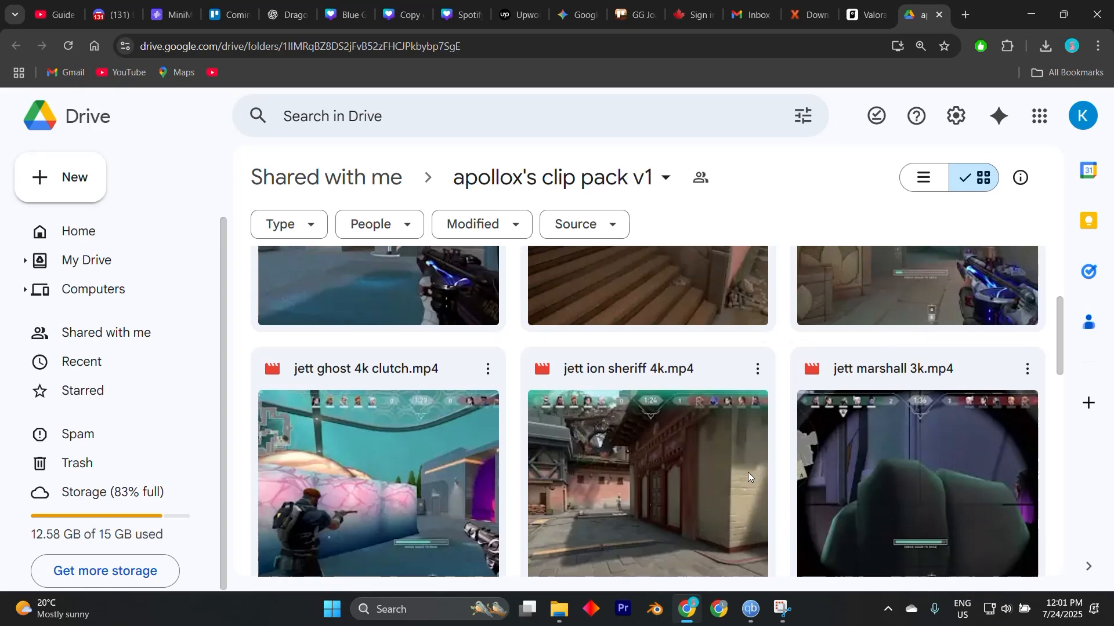
{"action": "scroll", "coordinate": [746, 473], "scroll_direction": "down", "scroll_amount": 3}
{"action": "scroll", "coordinate": [745, 474], "scroll_direction": "down", "scroll_amount": 3}
{"action": "scroll", "coordinate": [745, 475], "scroll_direction": "down", "scroll_amount": 4}
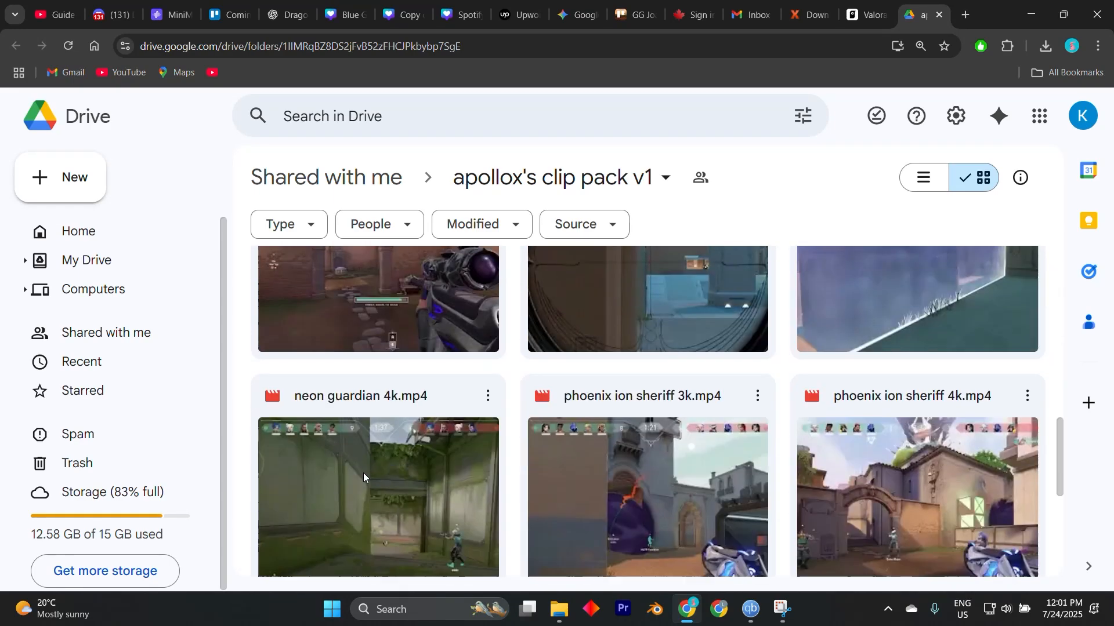
{"action": "scroll", "coordinate": [669, 311], "scroll_direction": "down", "scroll_amount": 4}
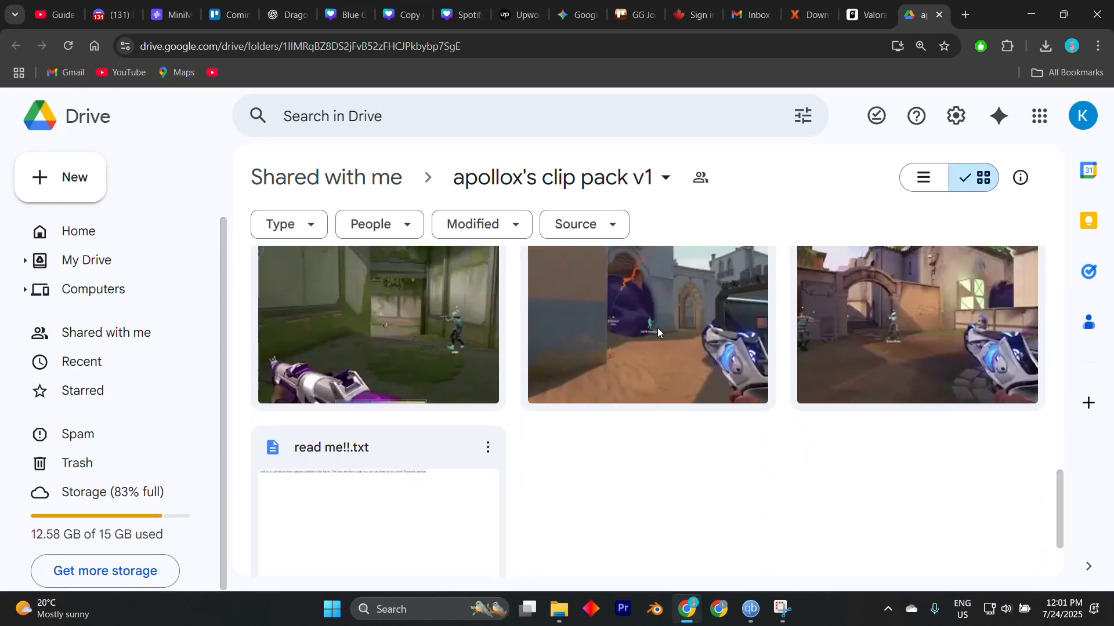
{"action": "scroll", "coordinate": [657, 328], "scroll_direction": "up", "scroll_amount": 3}
{"action": "scroll", "coordinate": [650, 345], "scroll_direction": "up", "scroll_amount": 10}
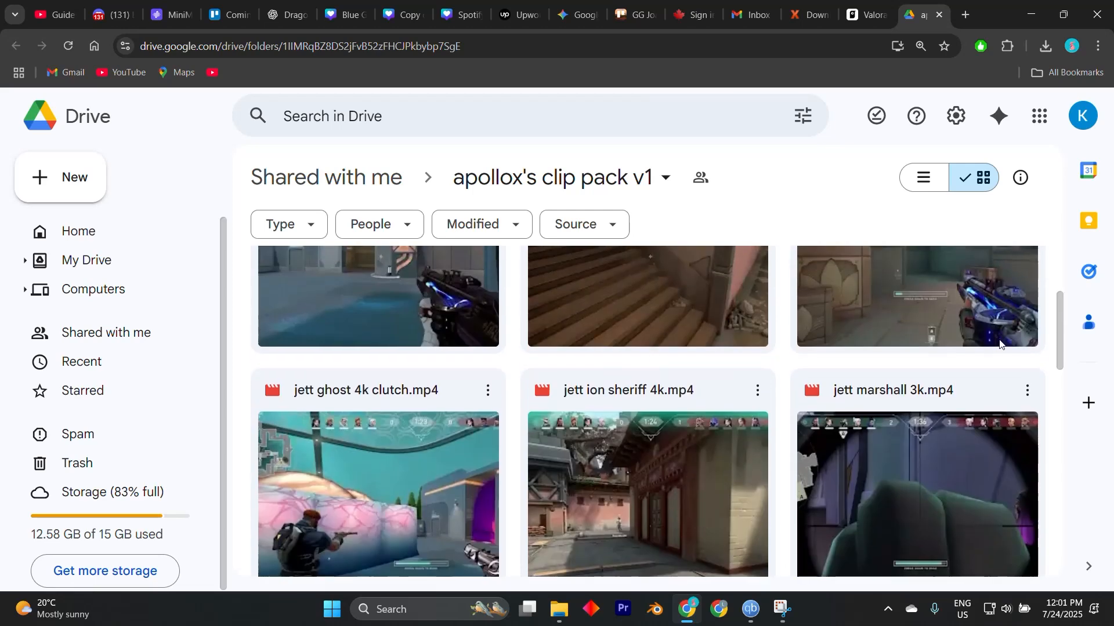
{"action": "scroll", "coordinate": [679, 394], "scroll_direction": "up", "scroll_amount": 3}
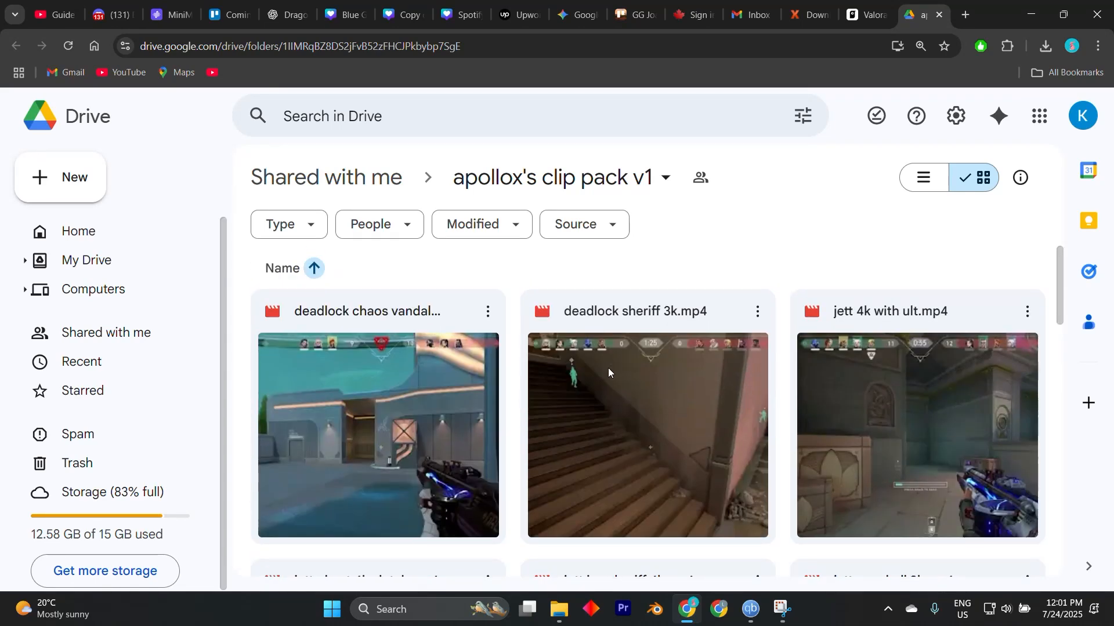
{"action": "scroll", "coordinate": [608, 372], "scroll_direction": "down", "scroll_amount": 1}
{"action": "scroll", "coordinate": [593, 368], "scroll_direction": "down", "scroll_amount": 3}
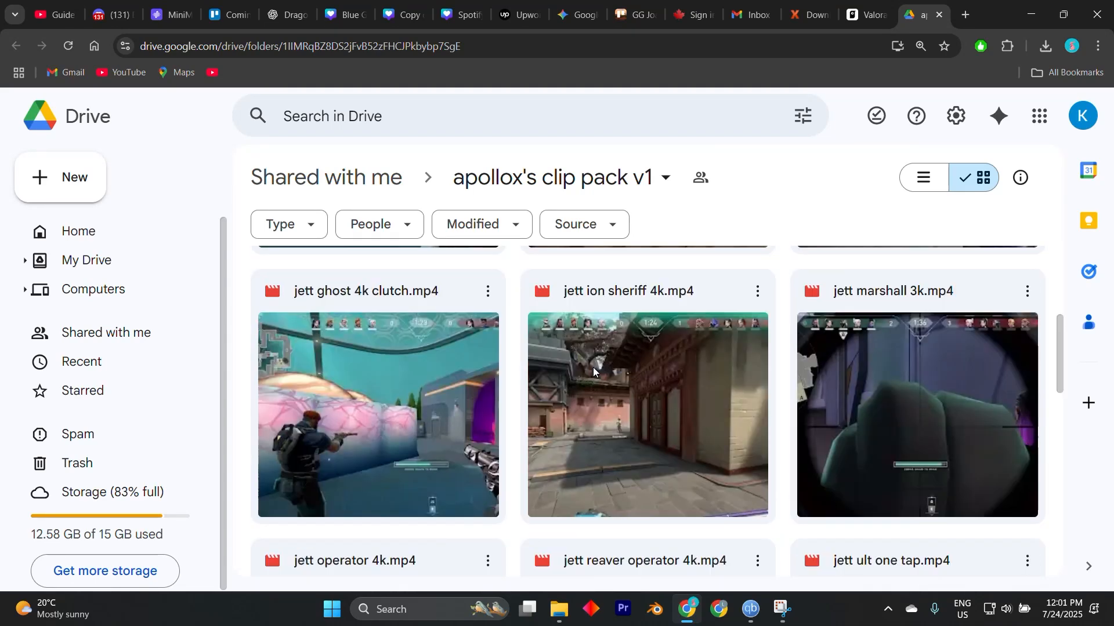
- Watch the downloaded clip phoenix ion sheriff 4k.mp4 in Media Player and close the player
{"action": "left_click", "coordinate": [1046, 46]}
{"action": "left_click", "coordinate": [986, 112]}
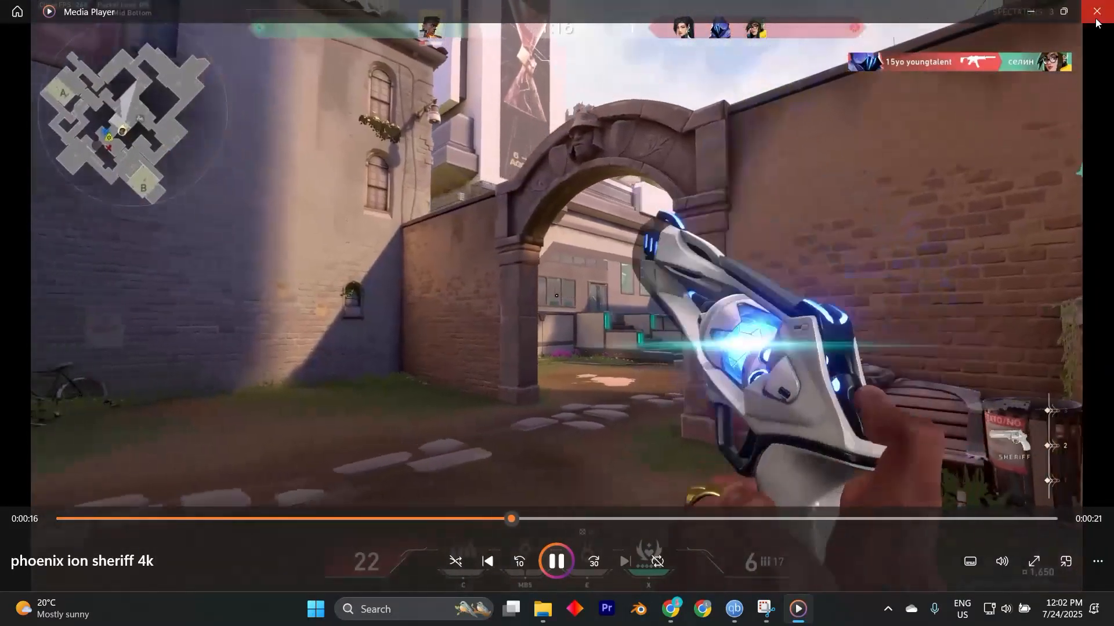
{"action": "left_click", "coordinate": [1097, 11]}
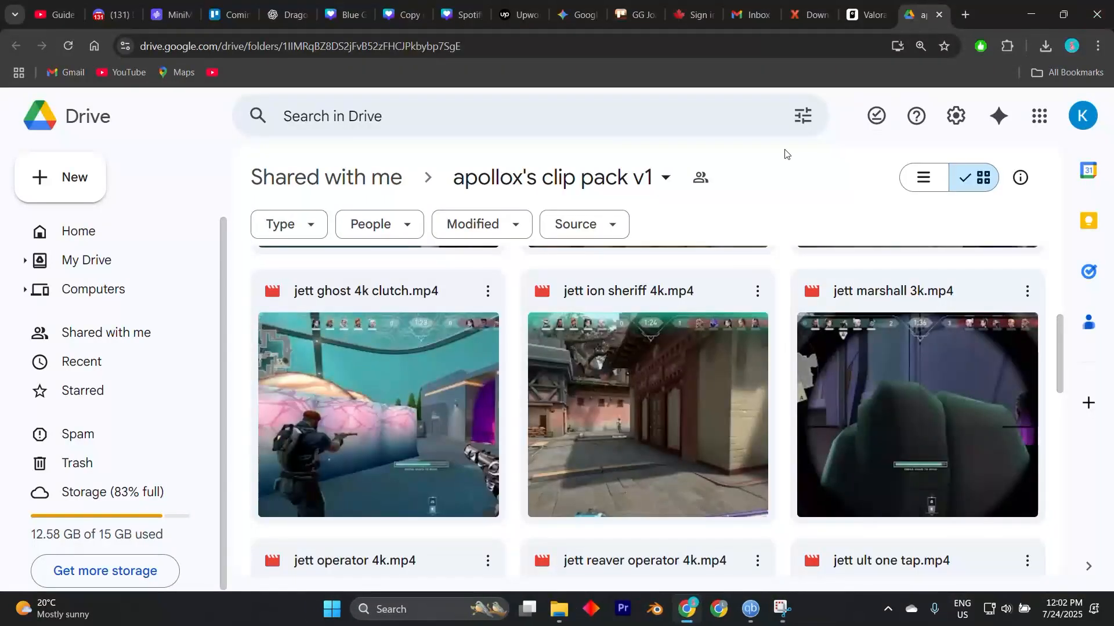
- Return to the Pippit template page and preview the 15-second Valorant montage template with 2.7K uses
{"action": "scroll", "coordinate": [559, 417], "scroll_direction": "down", "scroll_amount": 2}
{"action": "key", "text": "ctrl+shift+Tab"}
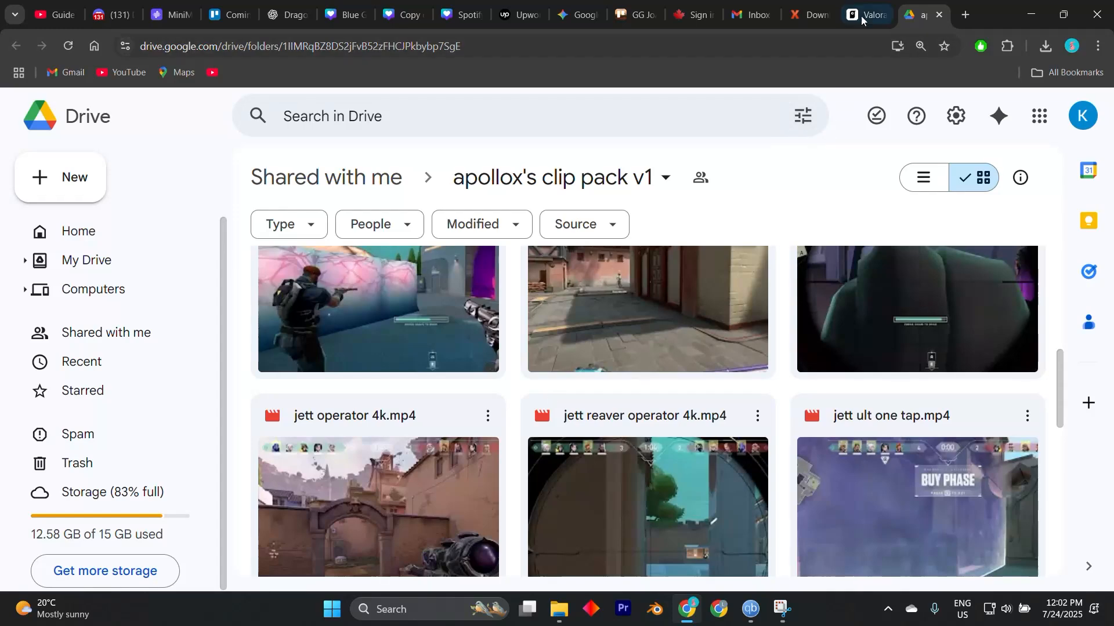
{"action": "scroll", "coordinate": [331, 391], "scroll_direction": "up", "scroll_amount": 5}
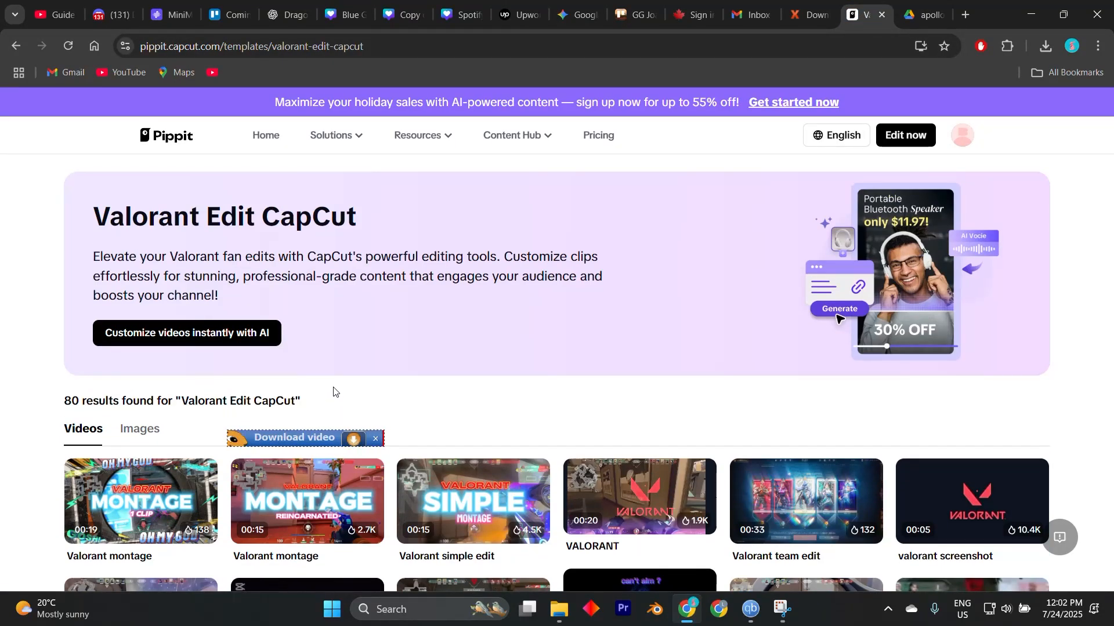
{"action": "scroll", "coordinate": [334, 392], "scroll_direction": "down", "scroll_amount": 1}
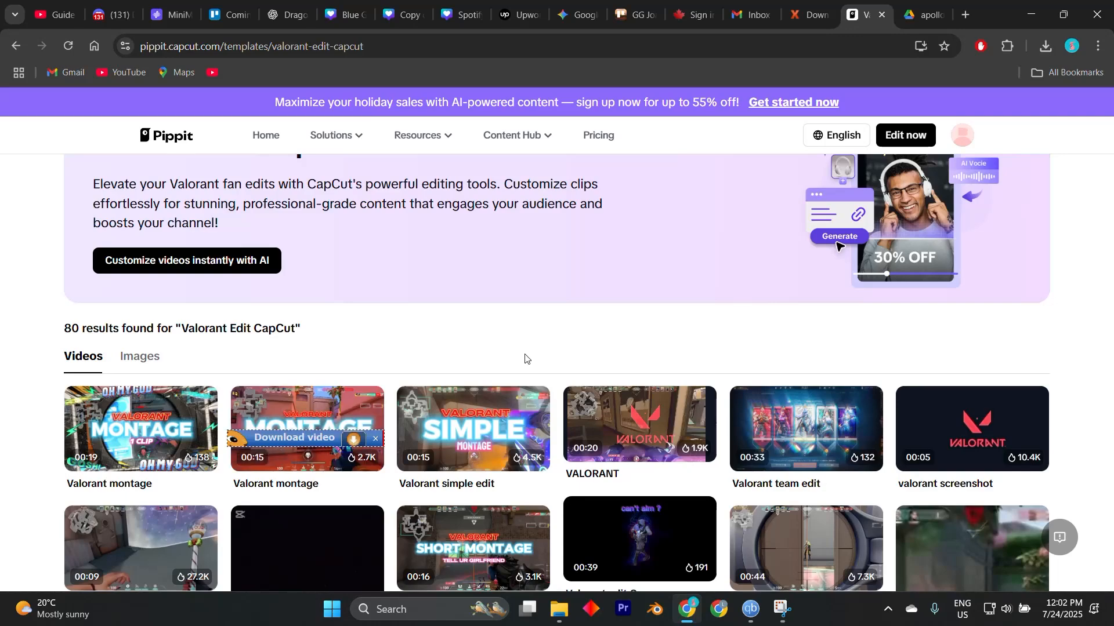
{"action": "scroll", "coordinate": [525, 359], "scroll_direction": "down", "scroll_amount": 2}
{"action": "left_click", "coordinate": [301, 313]}
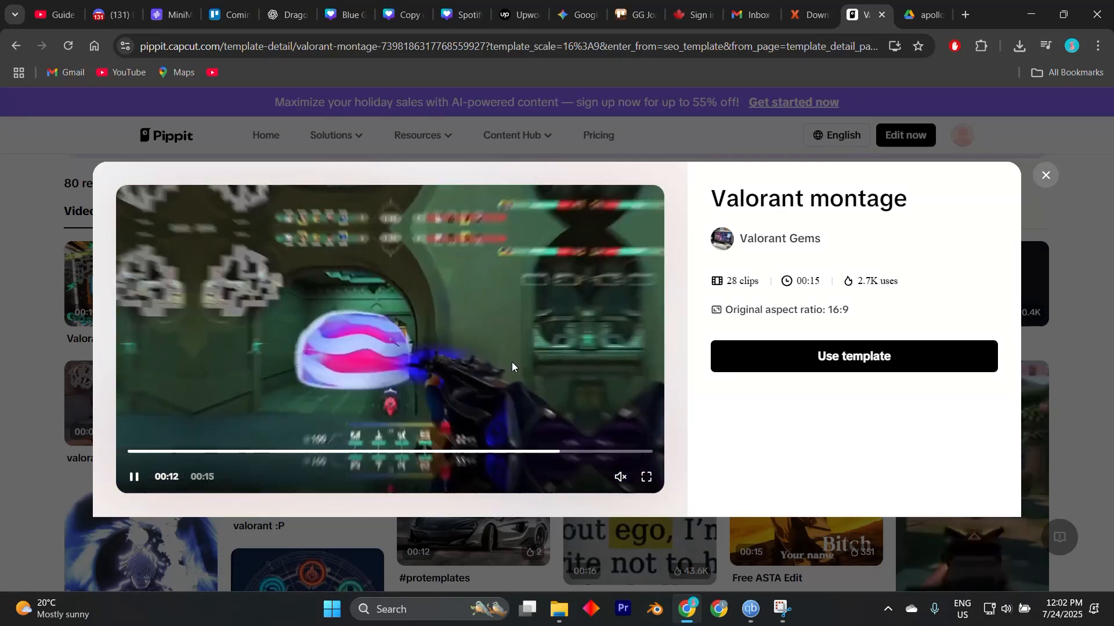
- Show the downloaded phoenix ion sheriff 4k.mp4 in its folder and create a new project in the CapCut desktop app
{"action": "left_click", "coordinate": [1018, 45]}
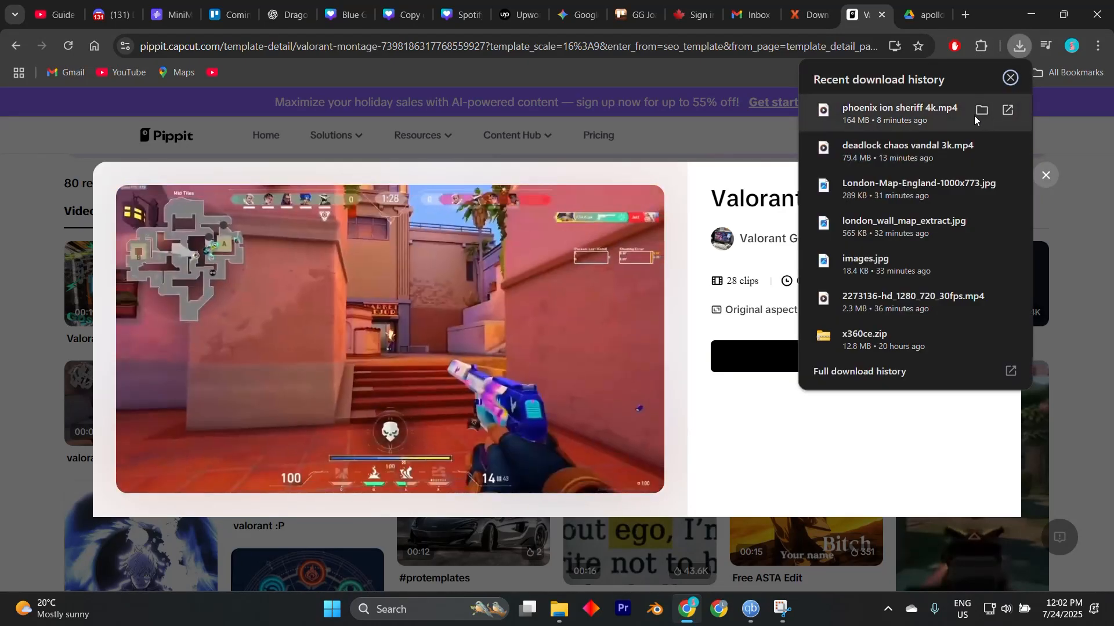
{"action": "left_click", "coordinate": [982, 110]}
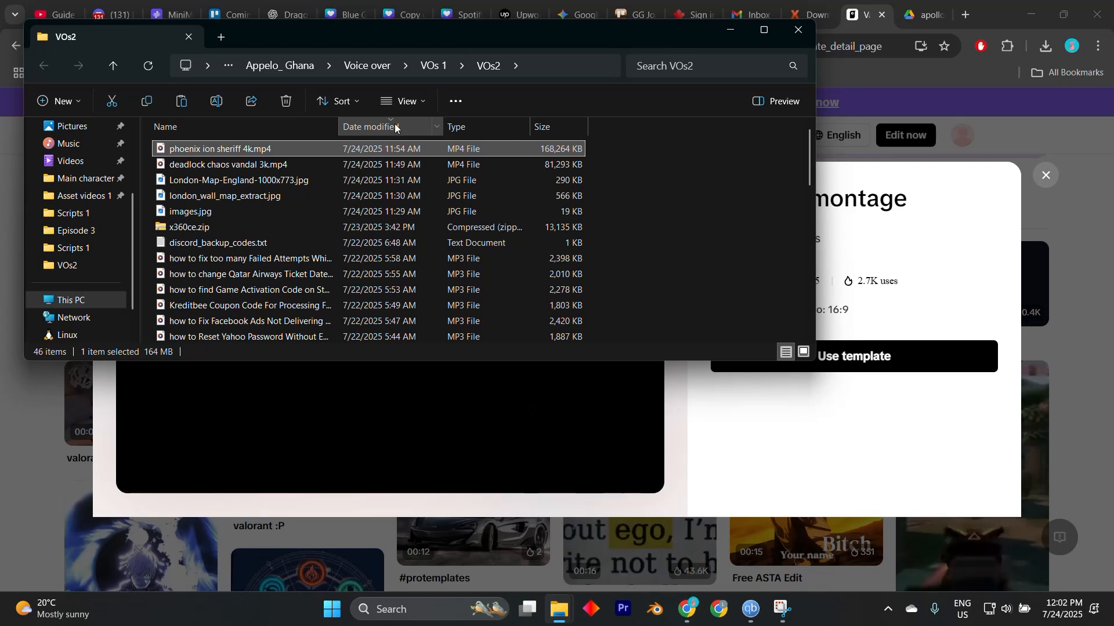
{"action": "left_click", "coordinate": [409, 604]}
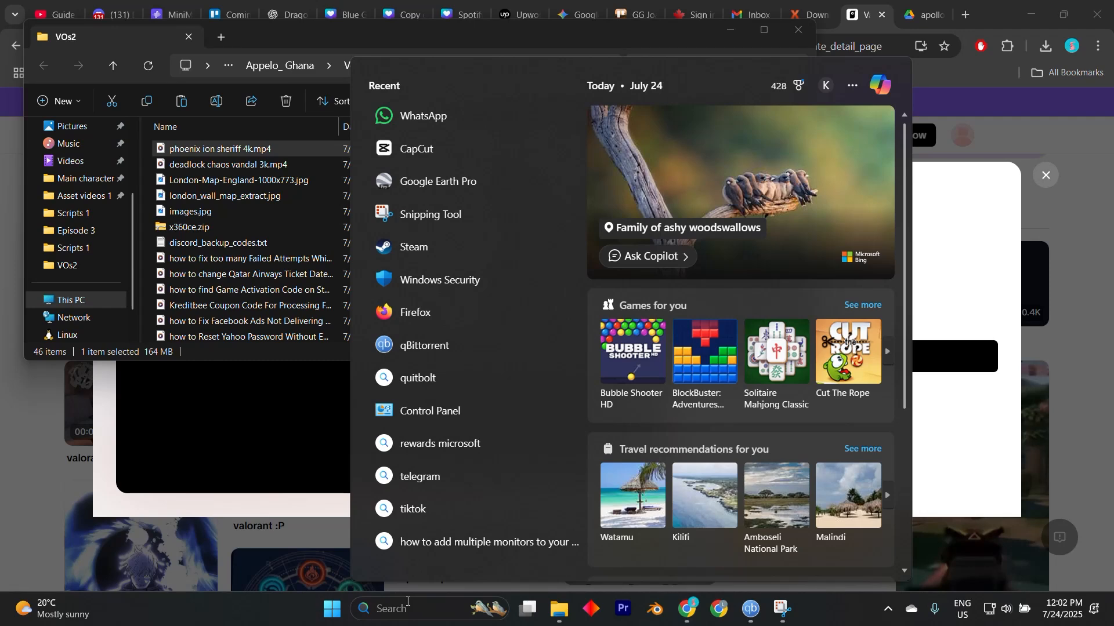
{"action": "type", "text": "capcut"}
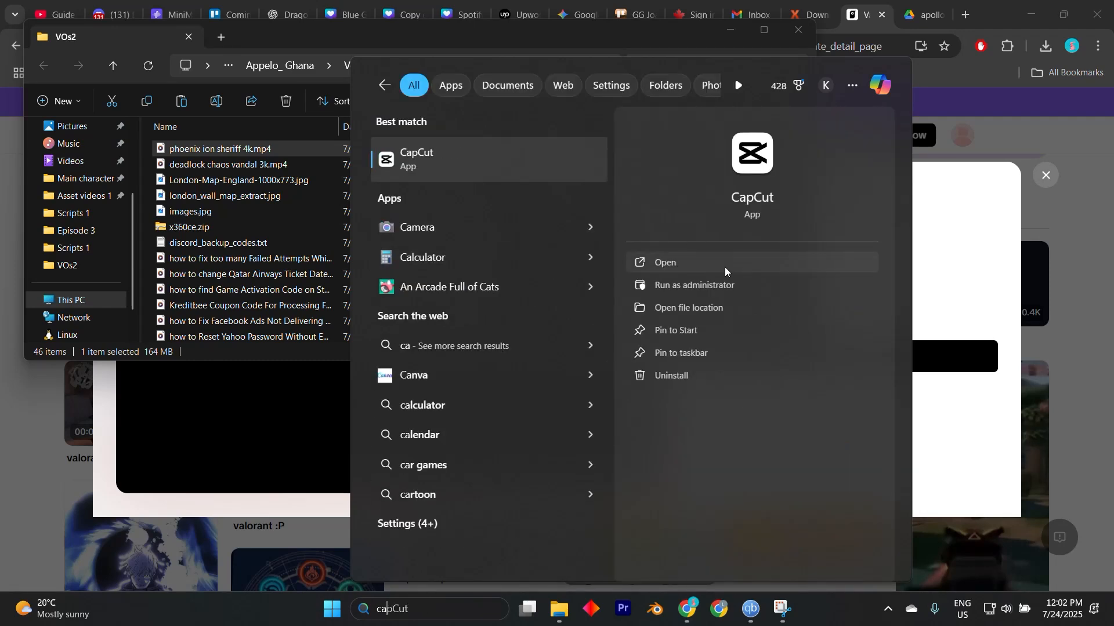
{"action": "left_click", "coordinate": [725, 268]}
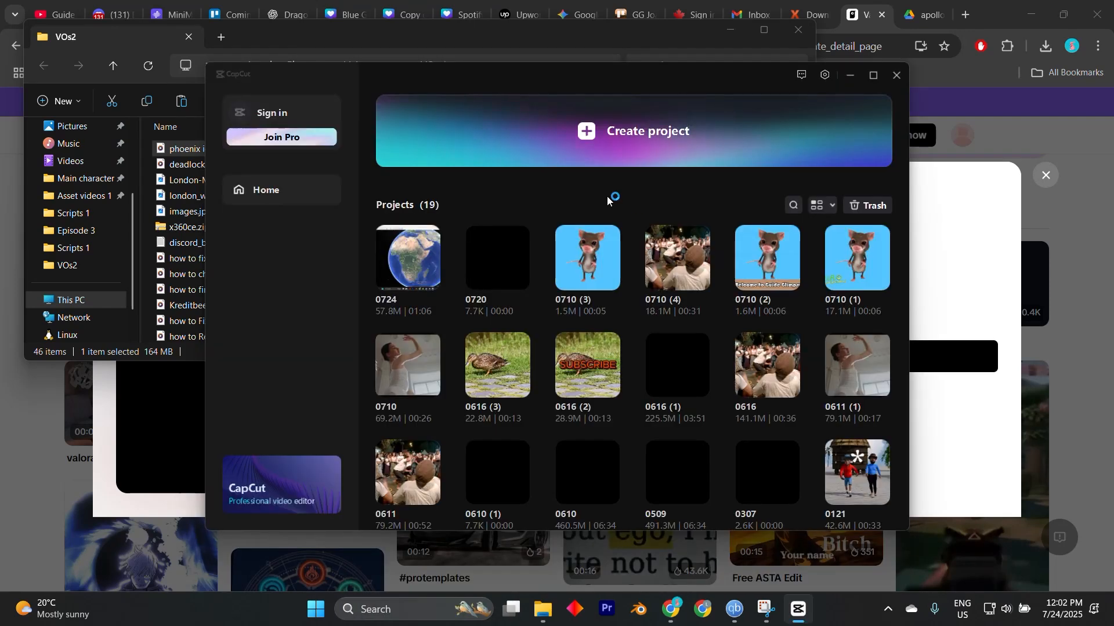
{"action": "left_click", "coordinate": [677, 134]}
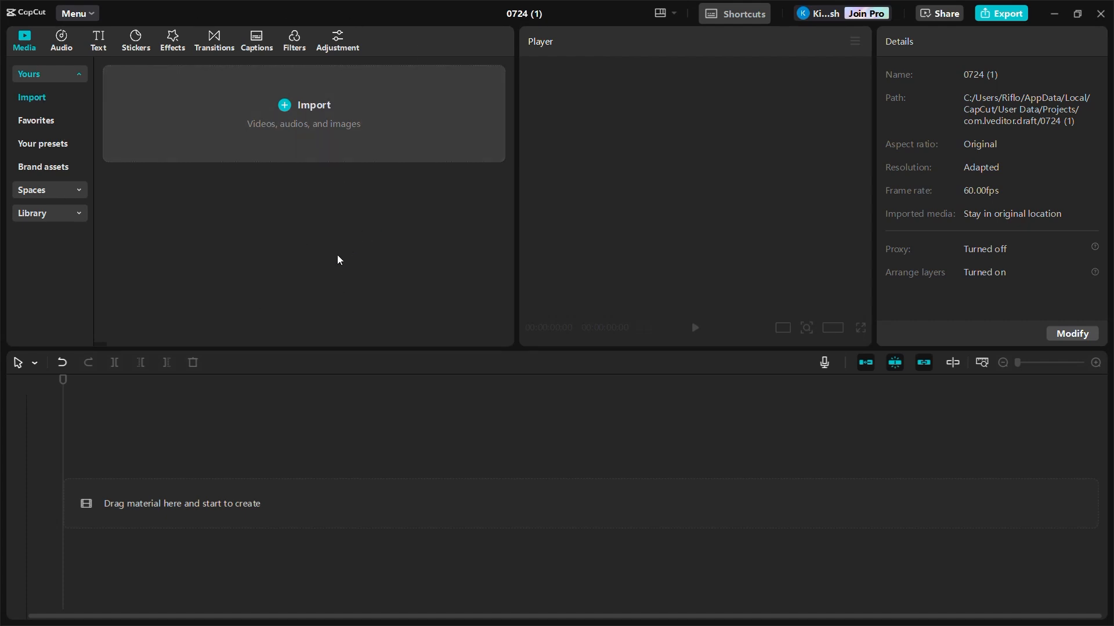
- Import the phoenix and deadlock clips and black-box-valorant-12393.mp3, and place the audio at the start of the timeline
{"action": "left_click", "coordinate": [332, 174]}
{"action": "left_click", "coordinate": [435, 322]}
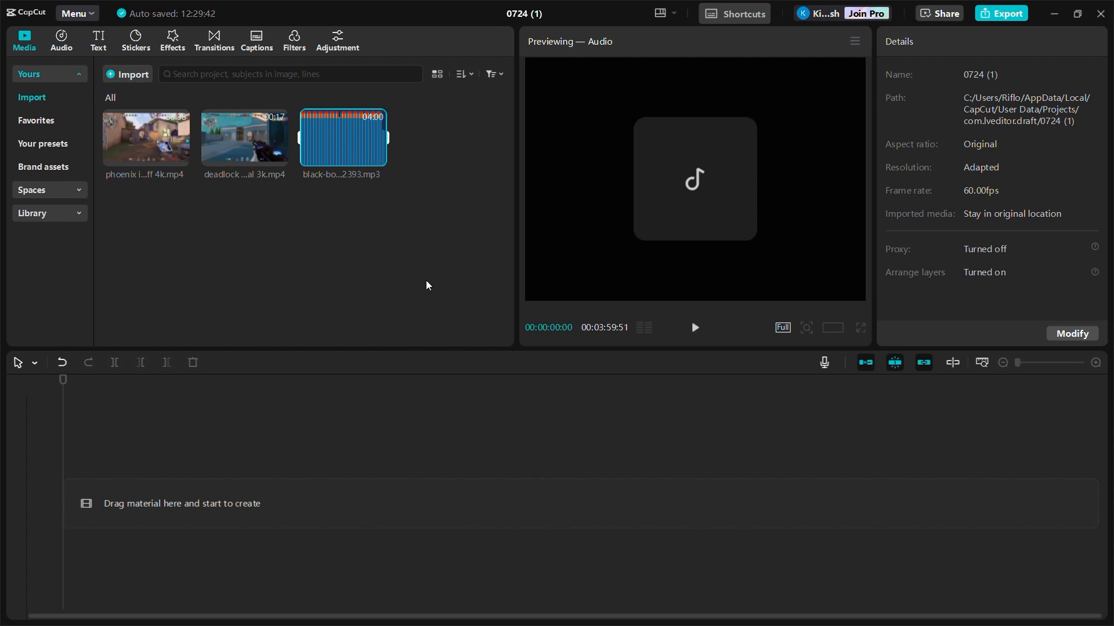
{"action": "left_click_drag", "start_coordinate": [349, 155], "coordinate": [143, 493]}
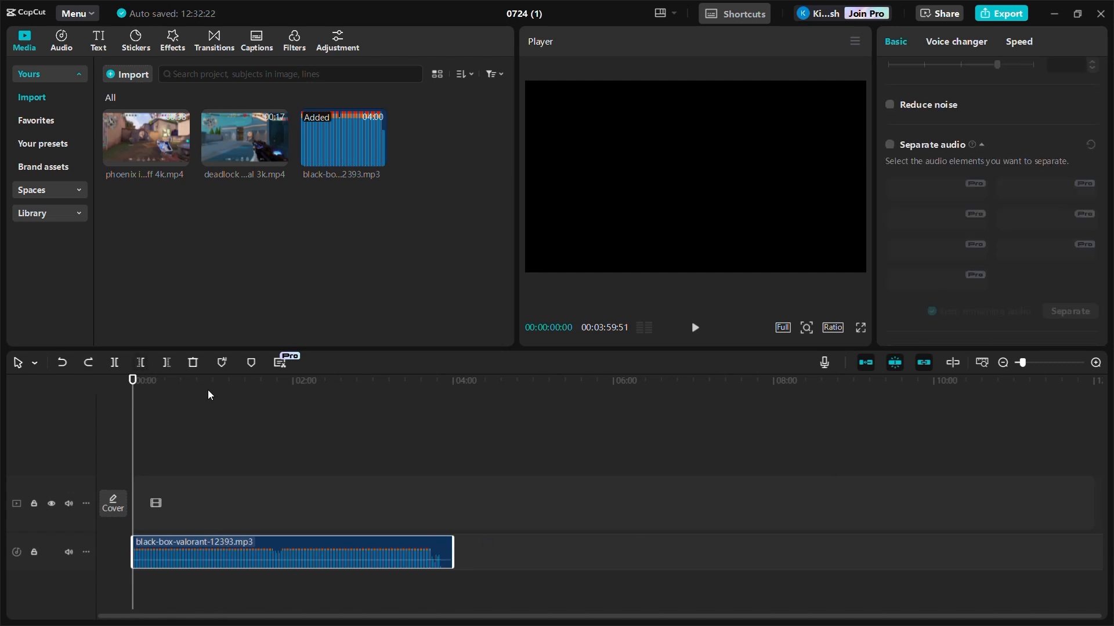
- Try the Beats 1 automatic markers on the music track and undo them
{"action": "left_click", "coordinate": [222, 363]}
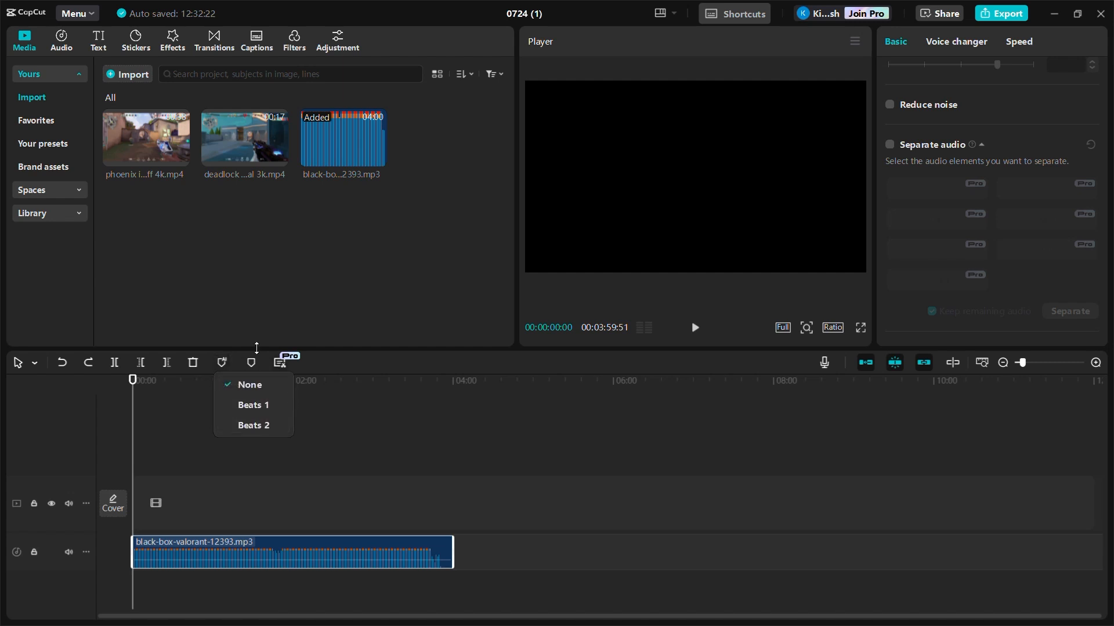
{"action": "left_click", "coordinate": [267, 410]}
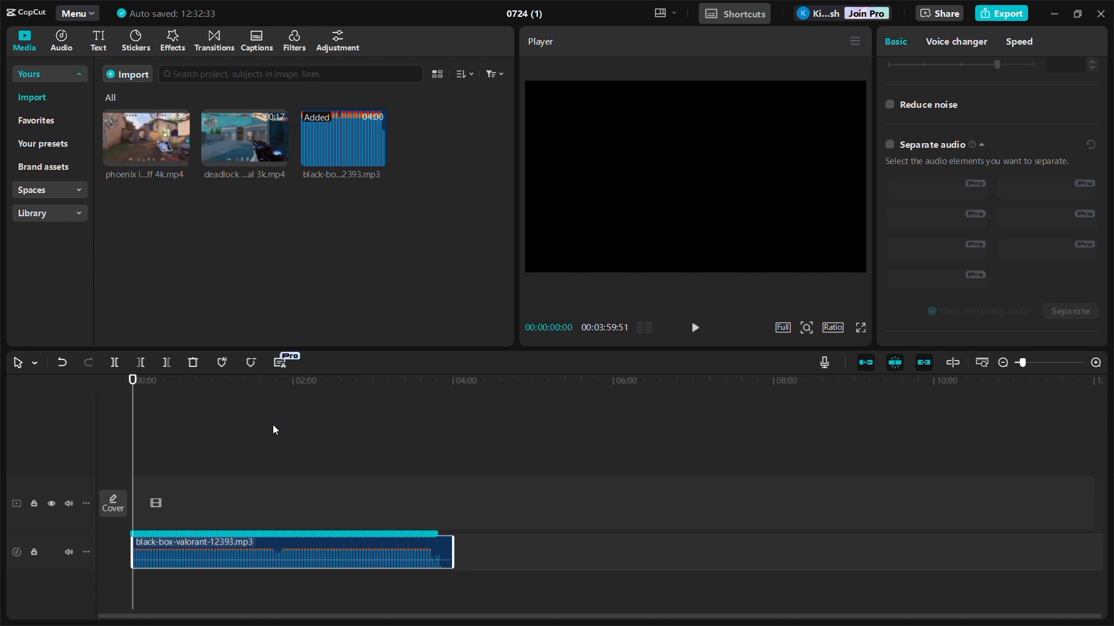
{"action": "key", "text": "ctrl+z"}
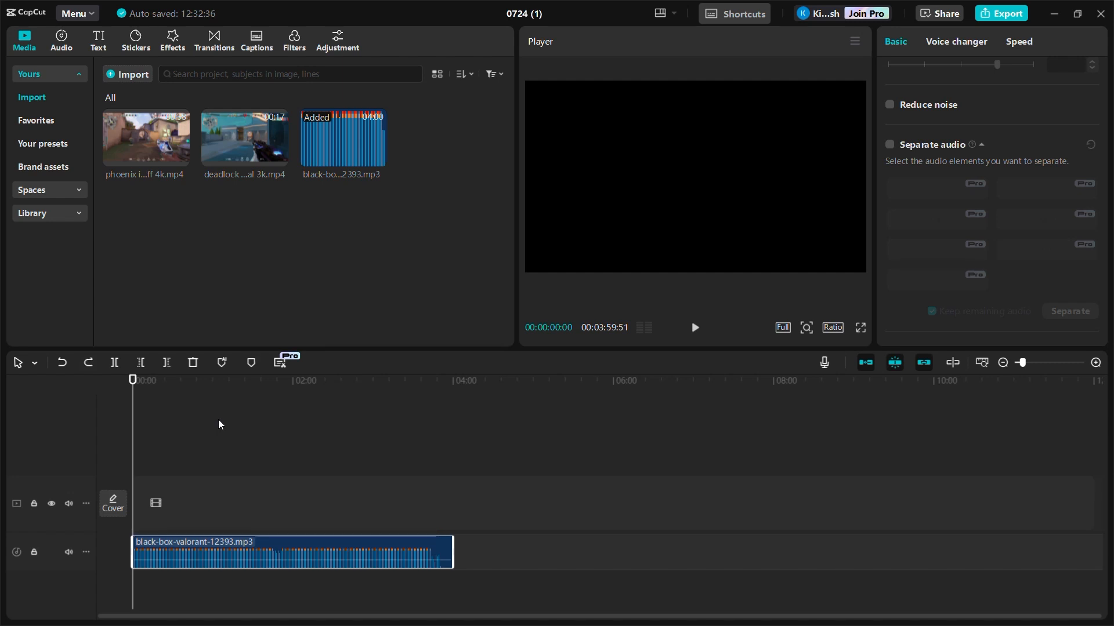
- Generate automatic beat markers on the music track with the Beats 2 option
{"action": "left_click", "coordinate": [221, 364]}
{"action": "left_click", "coordinate": [246, 425]}
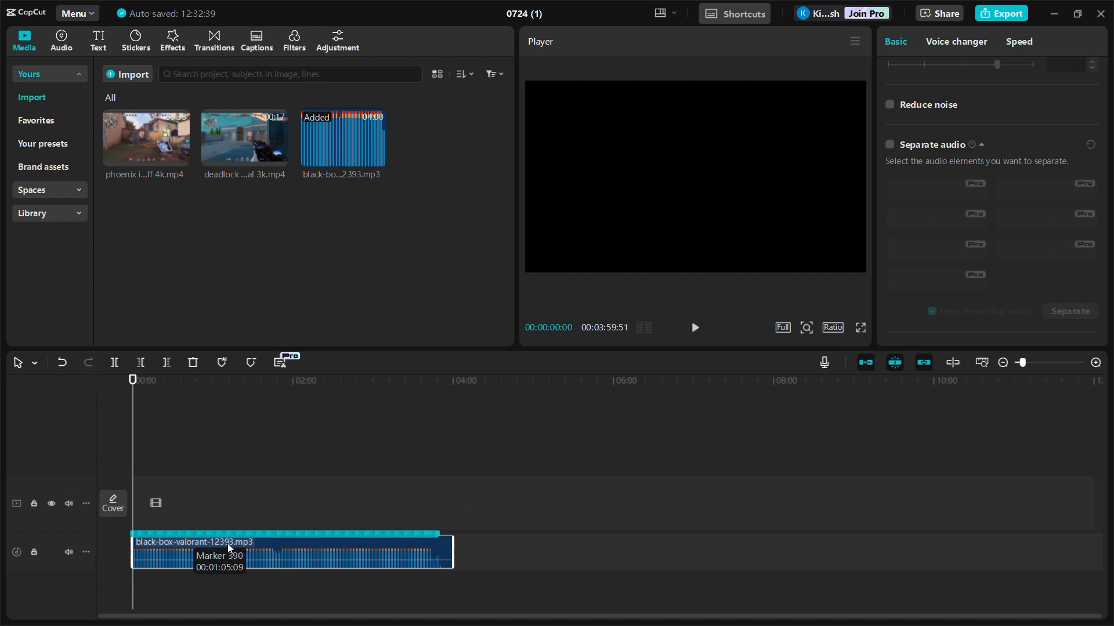
- Place the phoenix ion sheriff 4k.mp4 clip at the start of the main video track, above the music
{"action": "scroll", "coordinate": [265, 546], "scroll_direction": "up", "scroll_amount": 5}
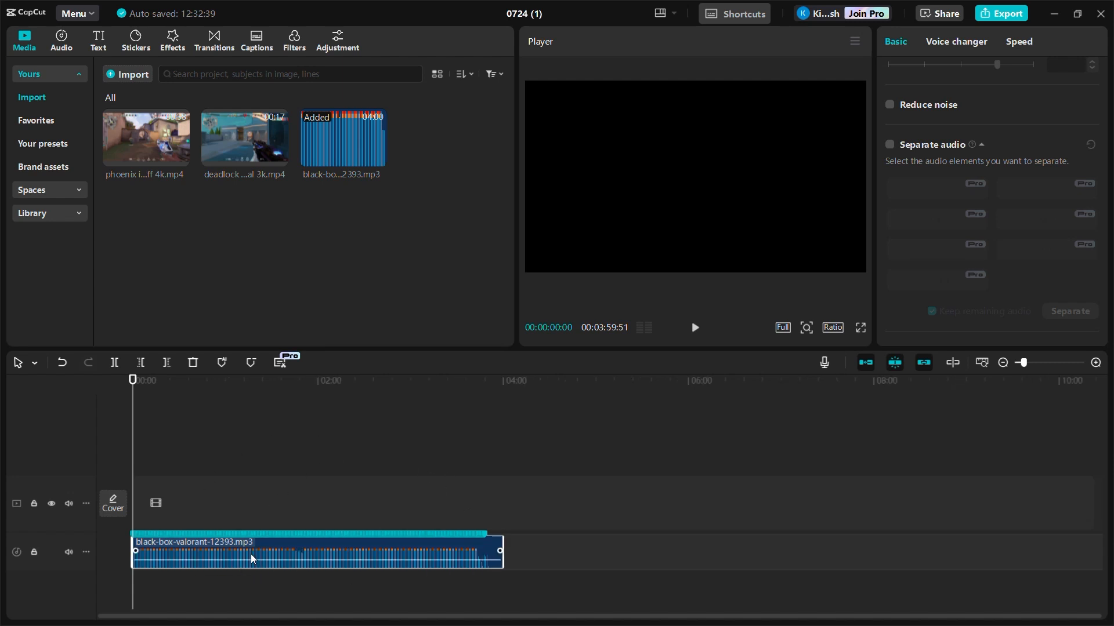
{"action": "scroll", "coordinate": [266, 549], "scroll_direction": "down", "scroll_amount": 2}
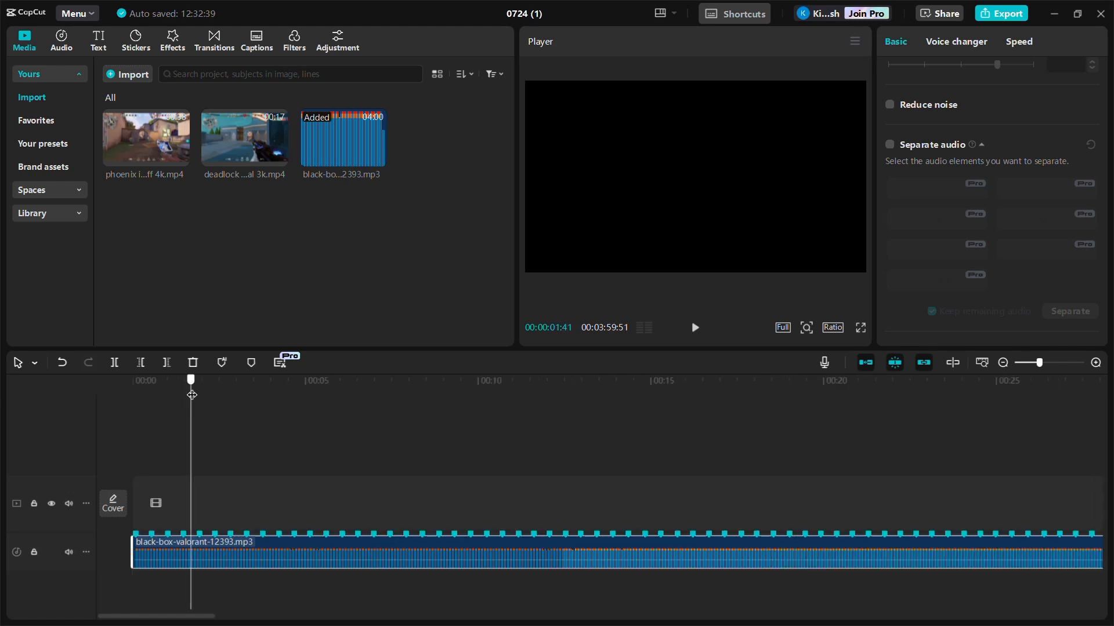
{"action": "left_click_drag", "start_coordinate": [191, 395], "coordinate": [211, 400]}
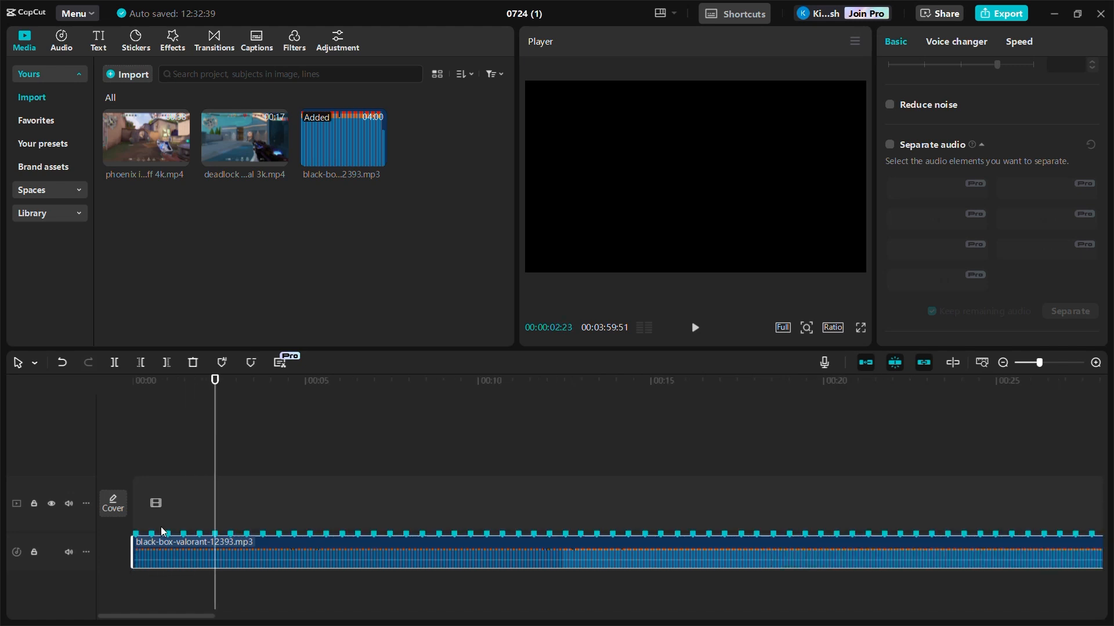
{"action": "left_click_drag", "start_coordinate": [146, 138], "coordinate": [535, 512]}
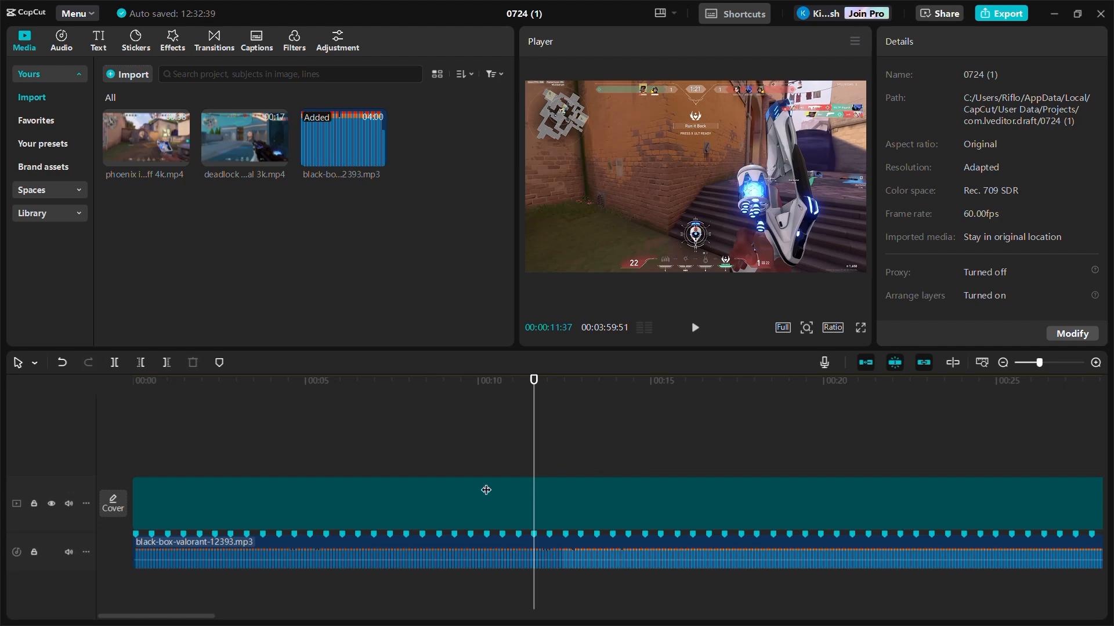
- Split the phoenix clip at 00:00:11:37, on the beat marker
{"action": "left_click", "coordinate": [325, 494]}
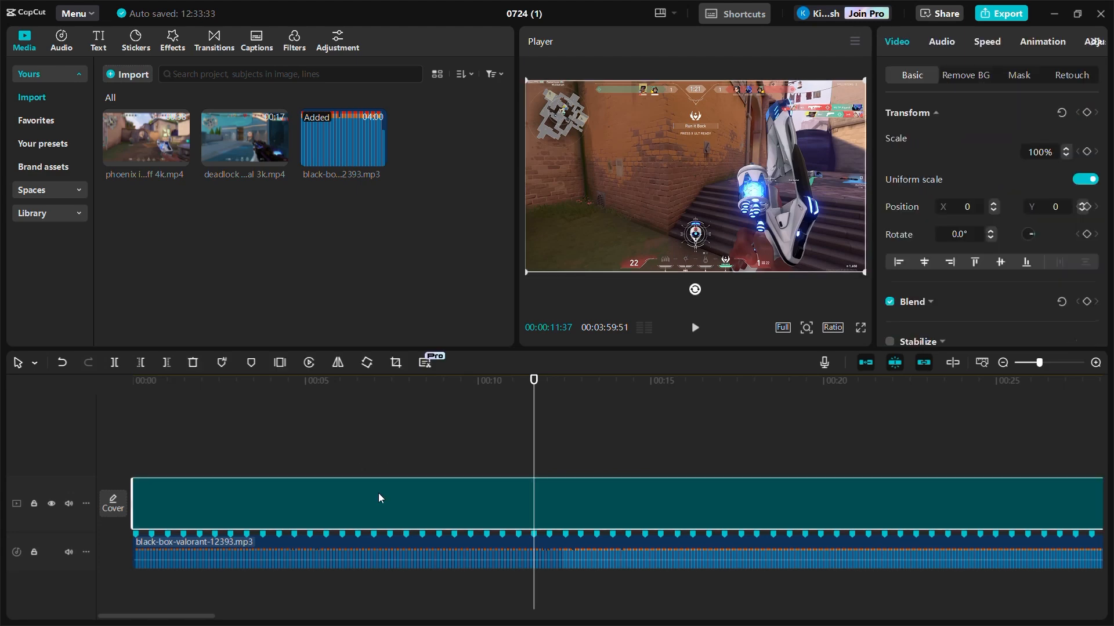
{"action": "left_click_drag", "start_coordinate": [138, 496], "coordinate": [533, 493]}
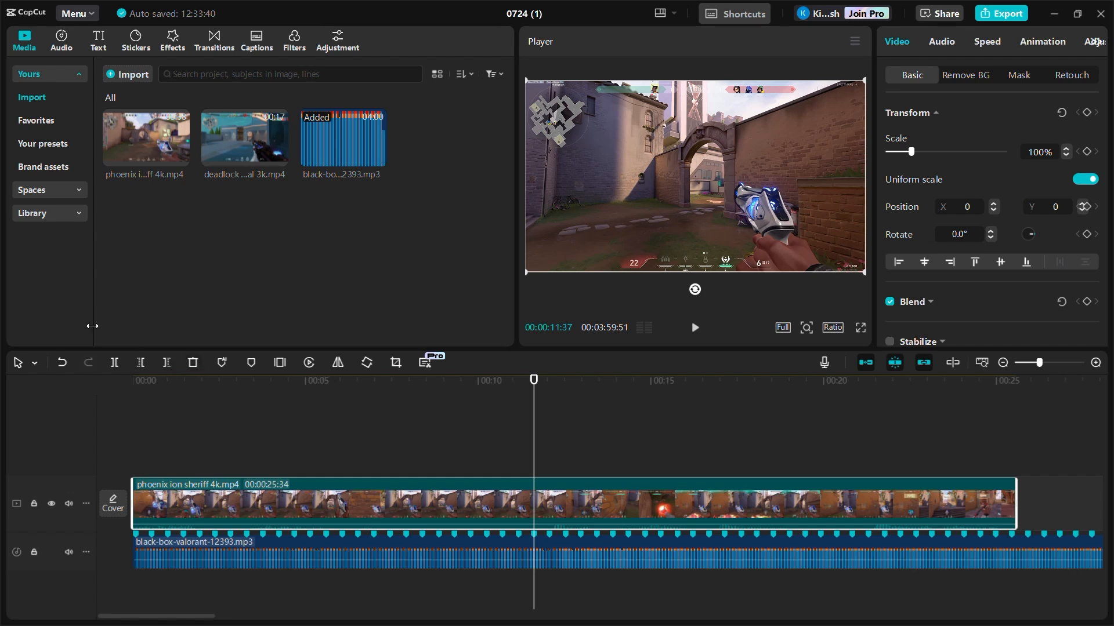
{"action": "left_click", "coordinate": [115, 363]}
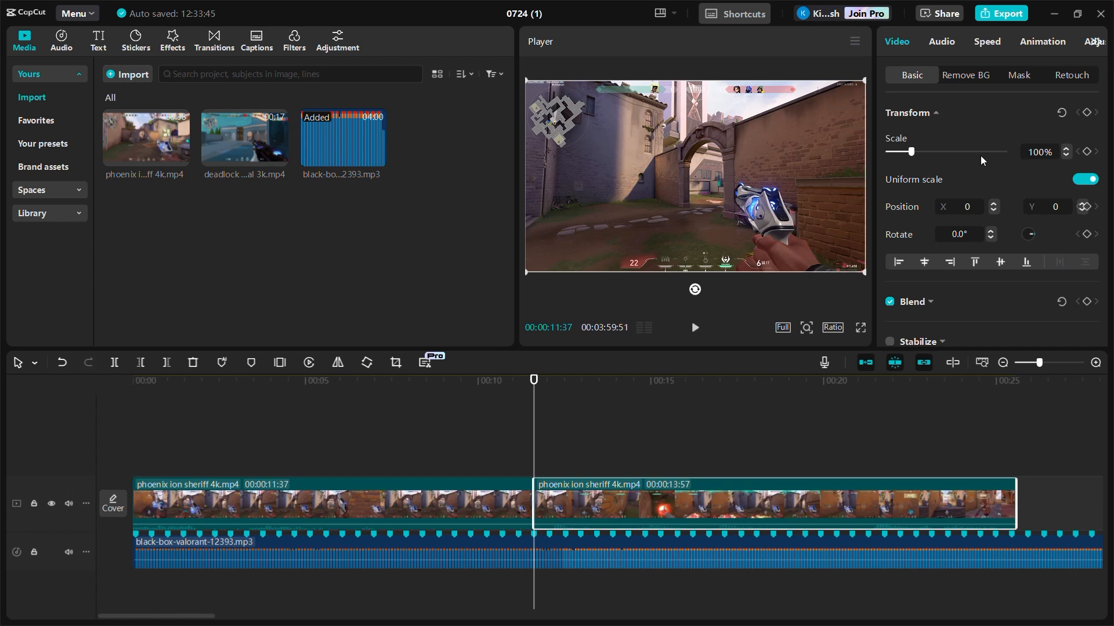
- Open the speed curve settings for the second phoenix segment
{"action": "left_click", "coordinate": [989, 42]}
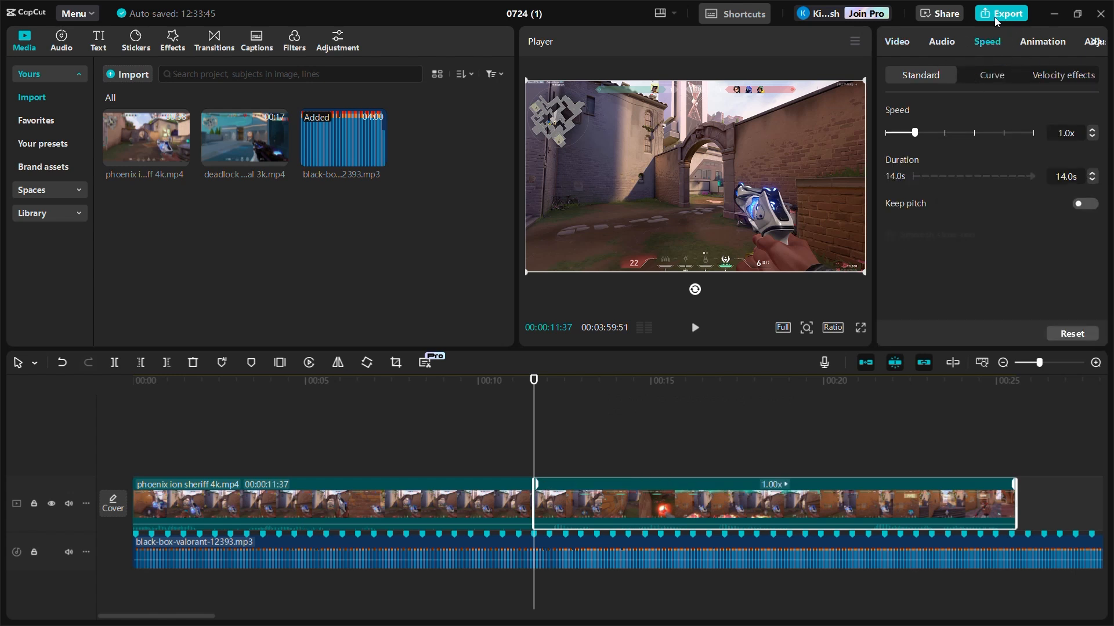
{"action": "left_click", "coordinate": [642, 504]}
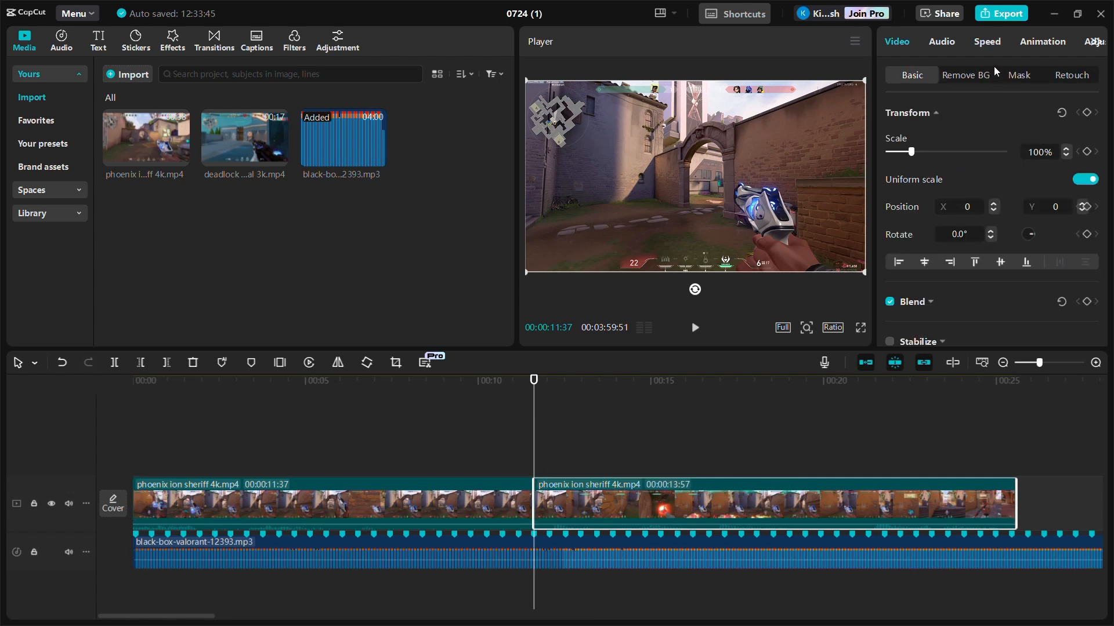
{"action": "left_click", "coordinate": [987, 42]}
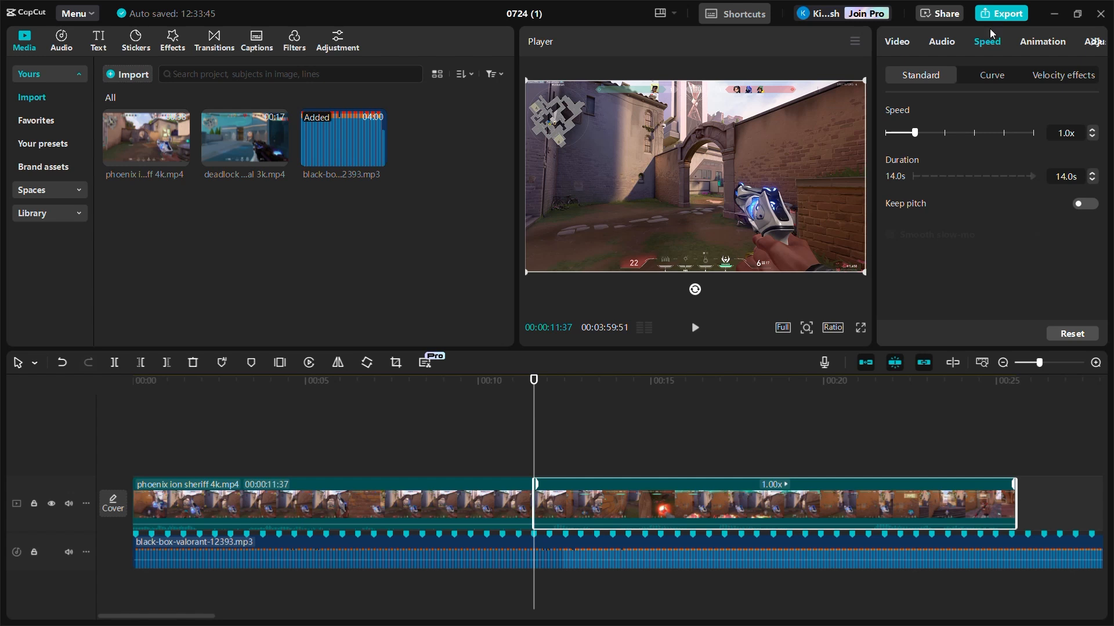
{"action": "left_click", "coordinate": [992, 75]}
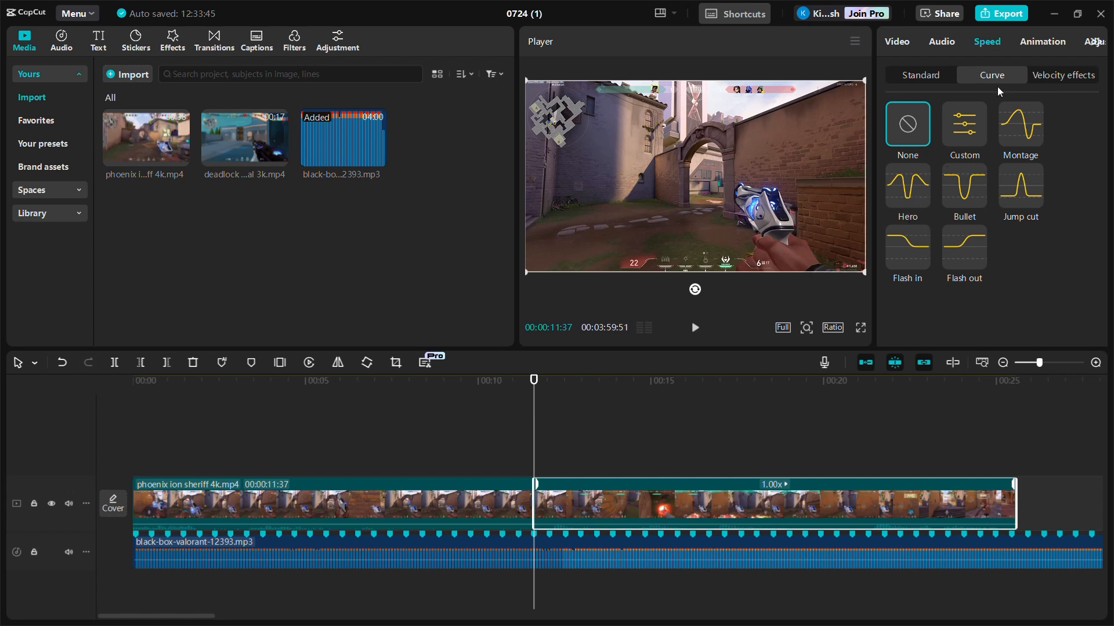
- Try the Montage, Hero, Jump cut, Bullet and Custom speed curves on the second phoenix segment
{"action": "left_click", "coordinate": [1017, 128]}
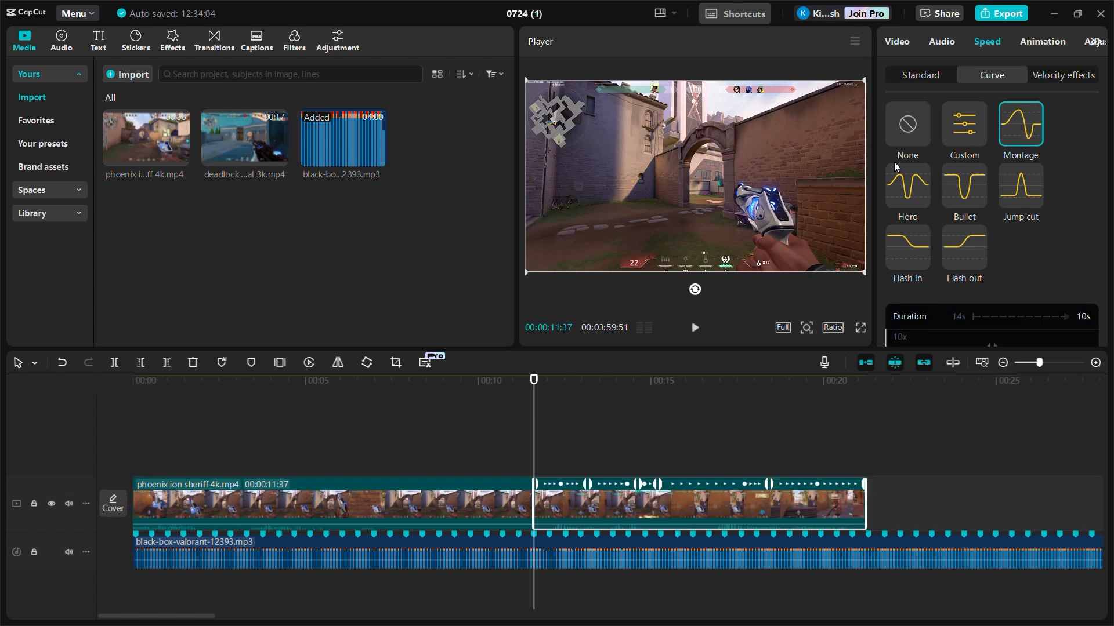
{"action": "left_click", "coordinate": [910, 194]}
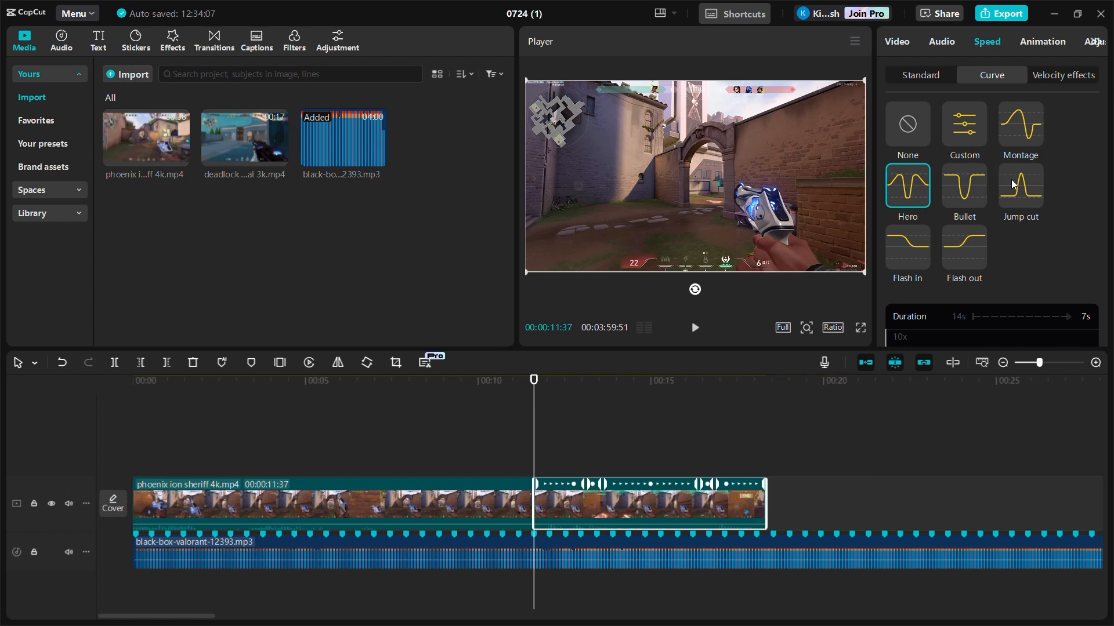
{"action": "left_click", "coordinate": [1015, 185]}
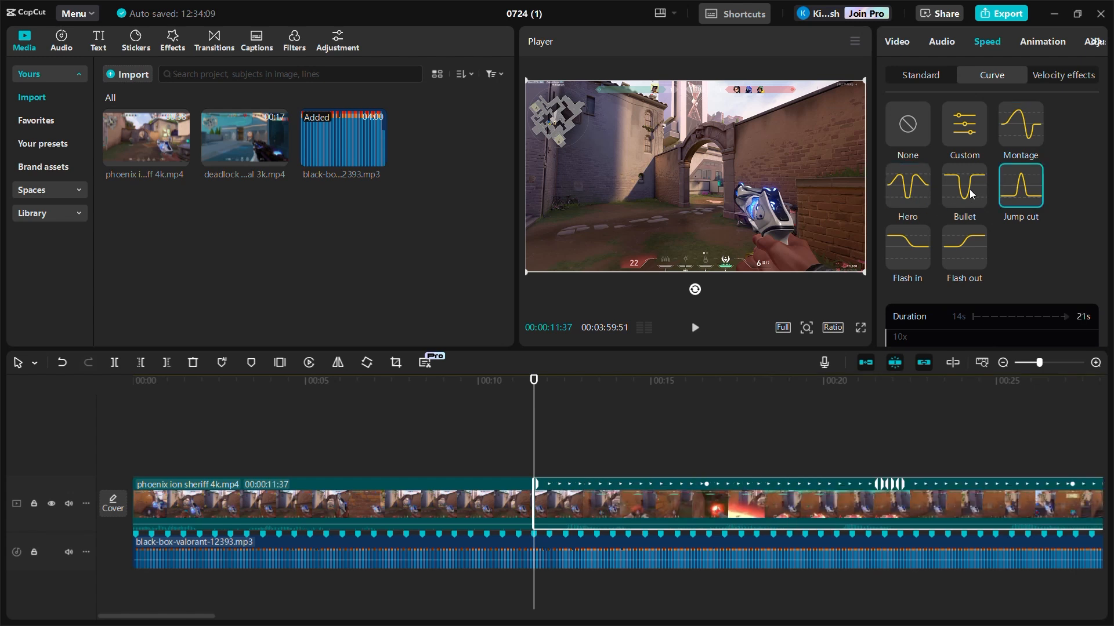
{"action": "left_click", "coordinate": [969, 193]}
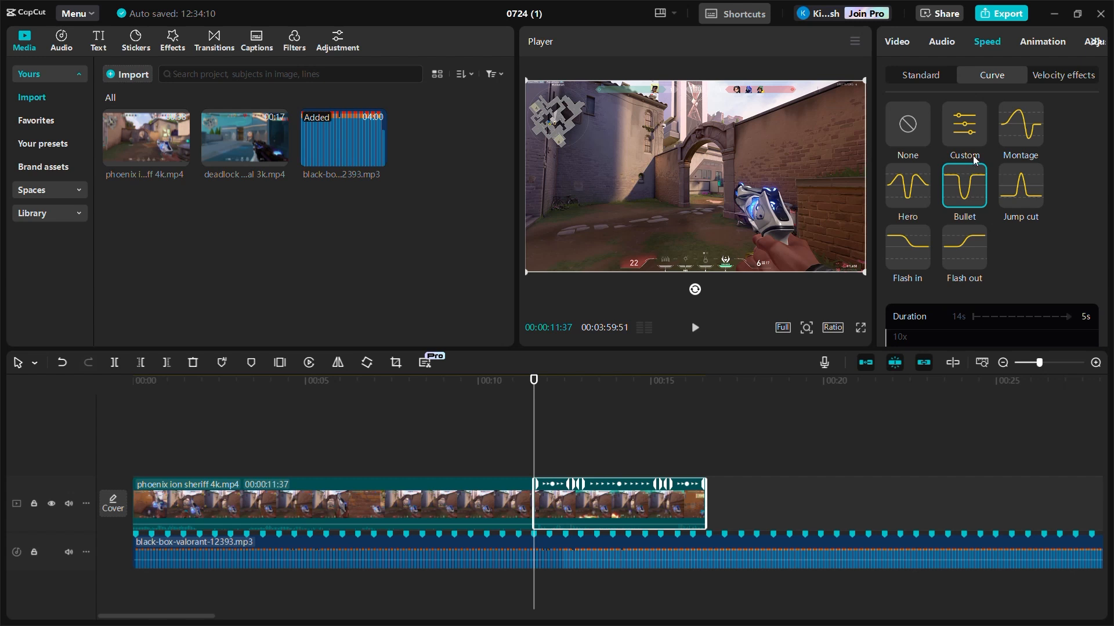
{"action": "left_click", "coordinate": [958, 129]}
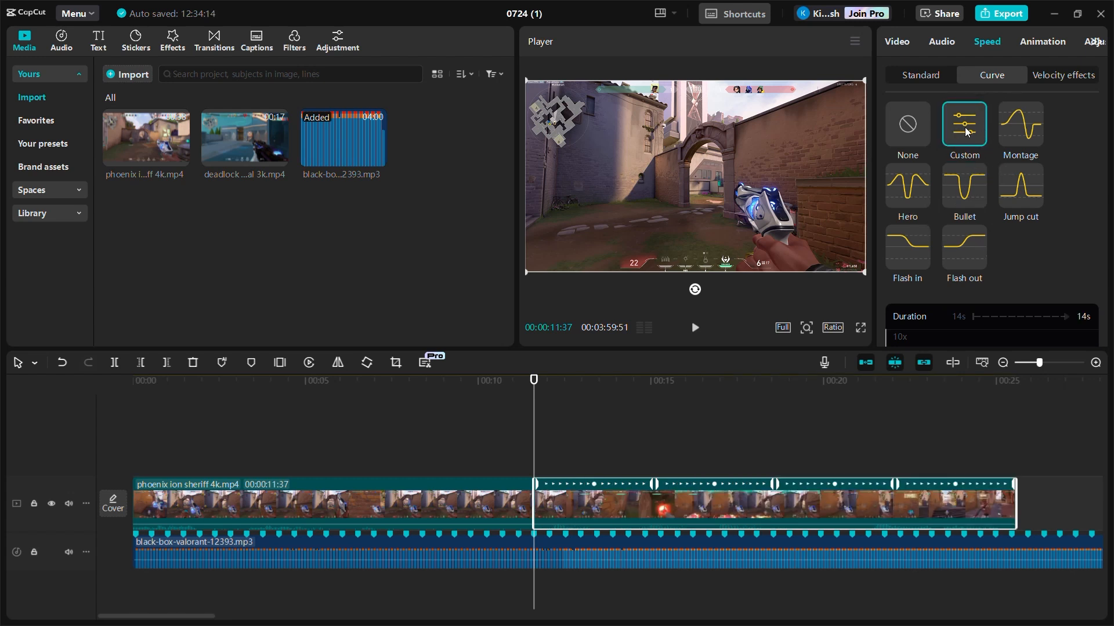
{"action": "scroll", "coordinate": [991, 233], "scroll_direction": "down", "scroll_amount": 3}
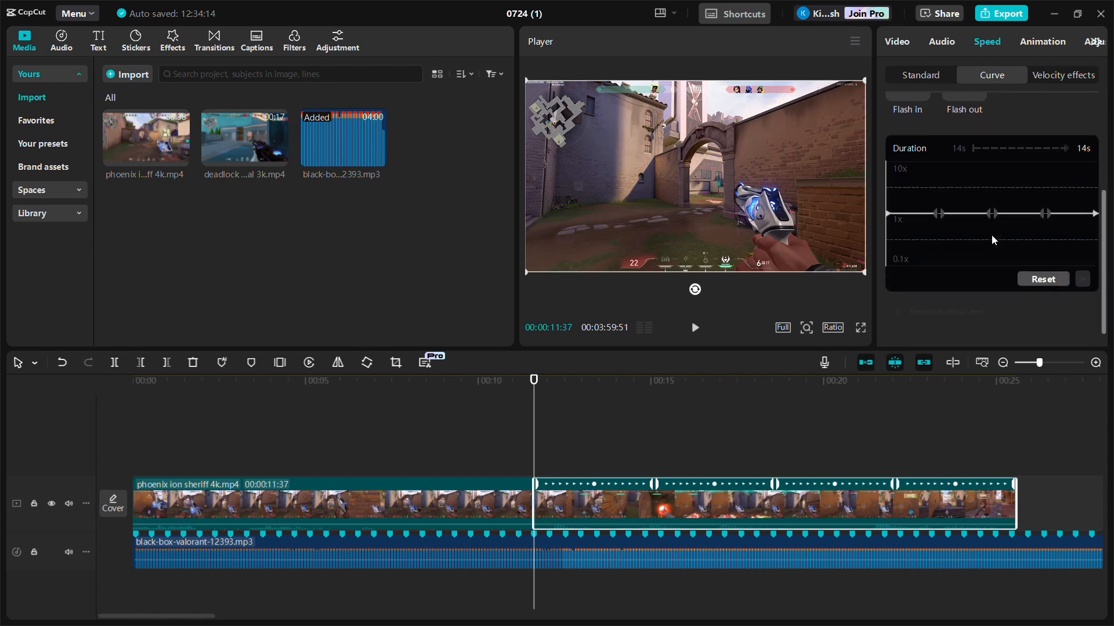
{"action": "scroll", "coordinate": [995, 224], "scroll_direction": "up", "scroll_amount": 3}
- Apply the Montage speed curve to the second phoenix segment and shift its peak slightly earlier and lower
{"action": "left_click", "coordinate": [1005, 156]}
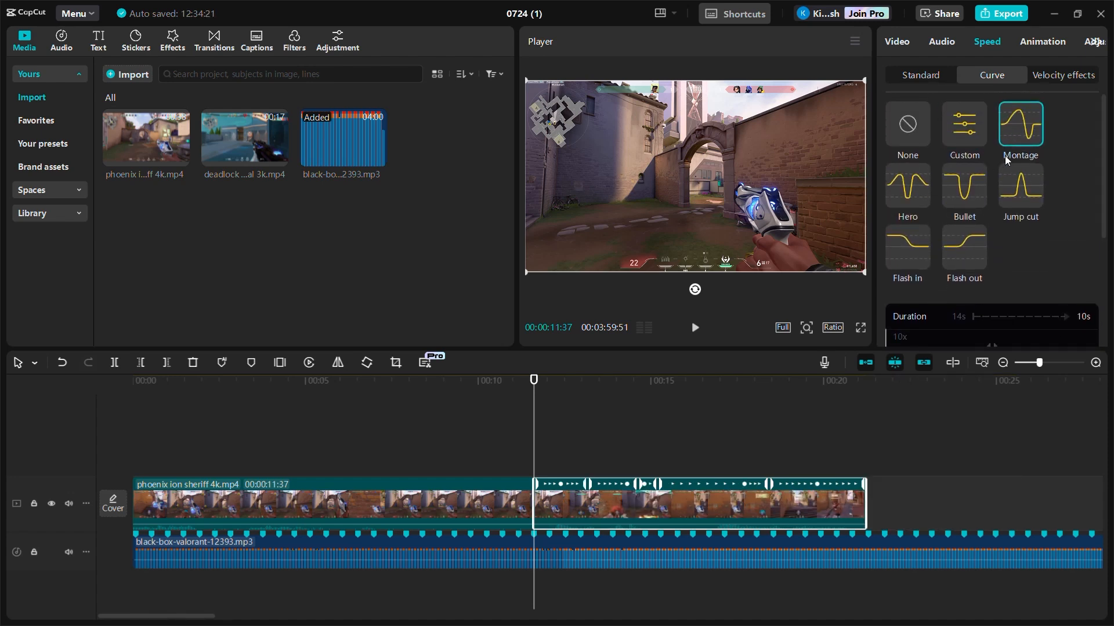
{"action": "scroll", "coordinate": [994, 213], "scroll_direction": "down", "scroll_amount": 4}
{"action": "left_click_drag", "start_coordinate": [992, 157], "coordinate": [976, 169]}
{"action": "left_click_drag", "start_coordinate": [1023, 235], "coordinate": [1025, 235]}
{"action": "left_click_drag", "start_coordinate": [1018, 144], "coordinate": [959, 181]}
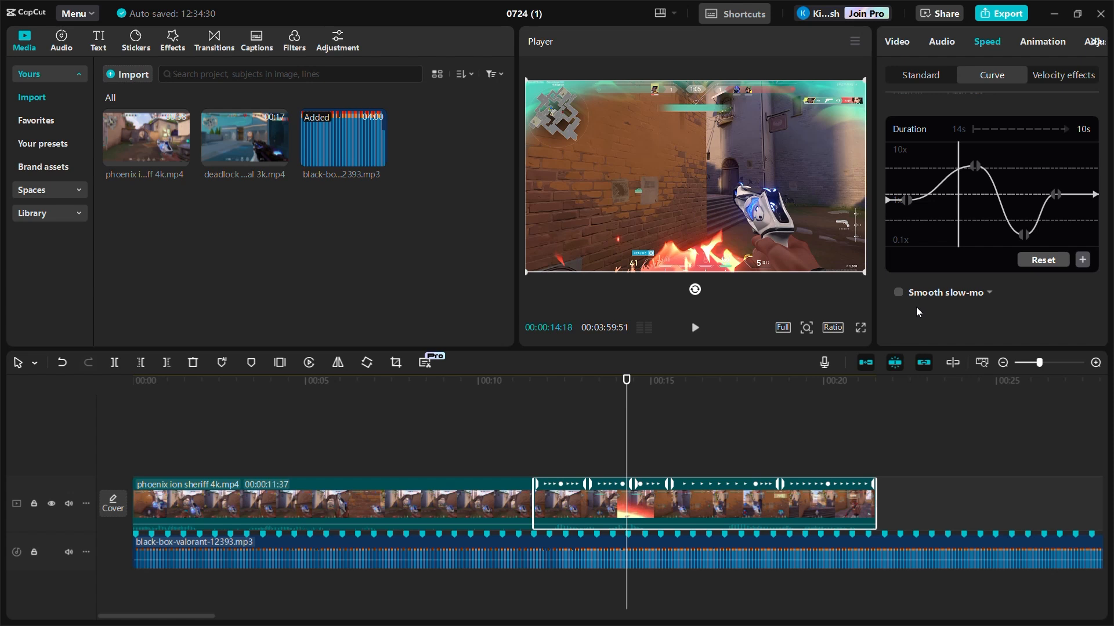
- Enable Smooth slow-mo with Frame blending on the second phoenix segment and play back the speed ramp
{"action": "left_click", "coordinate": [898, 293]}
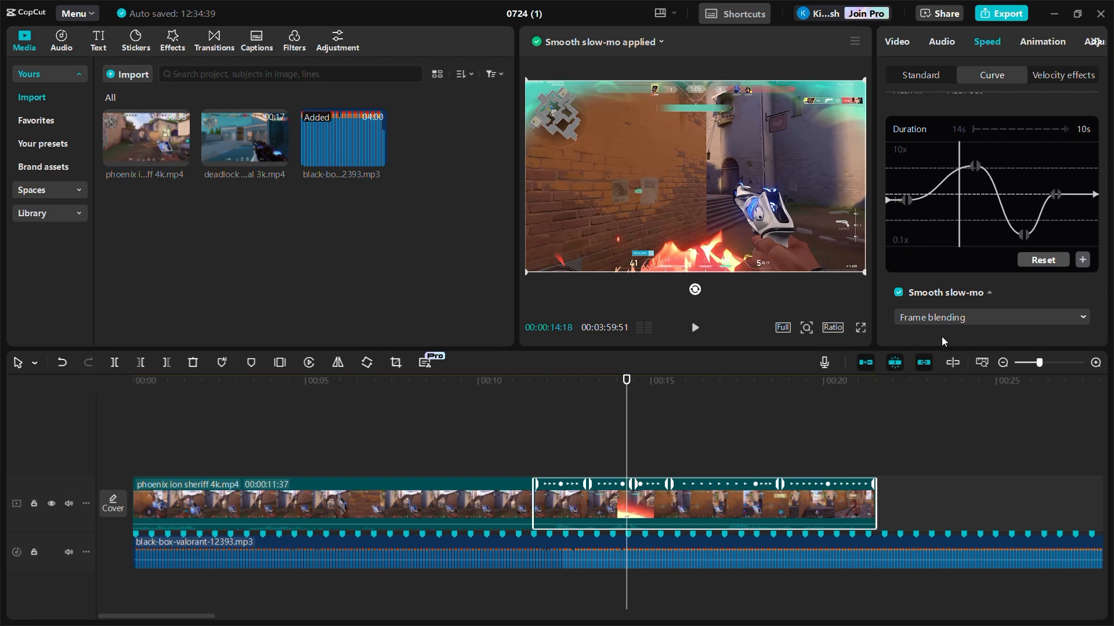
{"action": "left_click", "coordinate": [557, 380]}
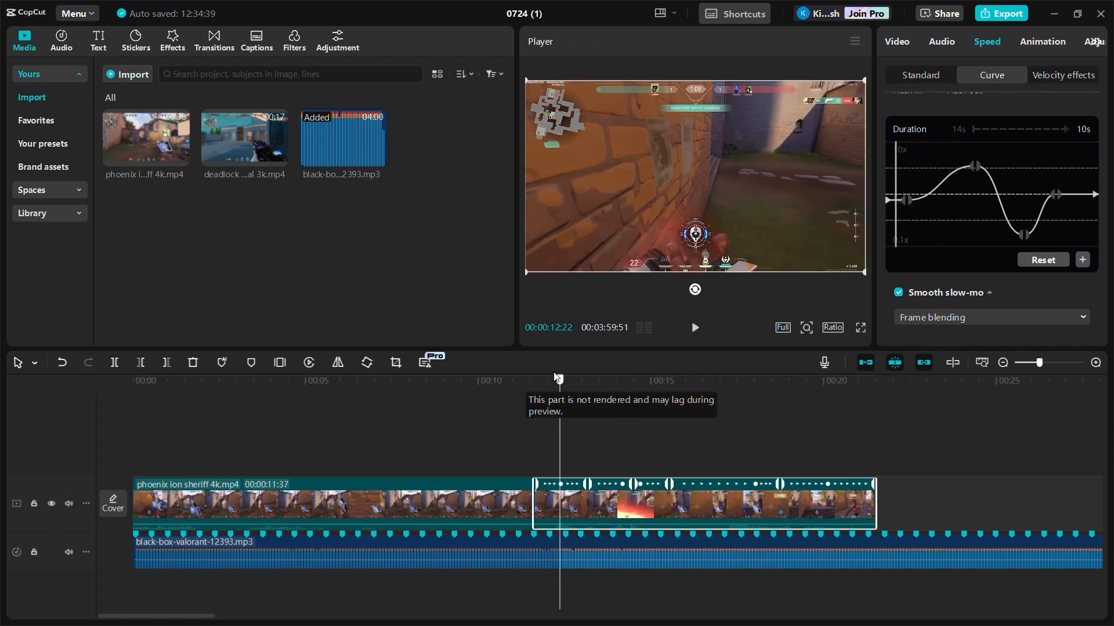
{"action": "key", "text": "space"}
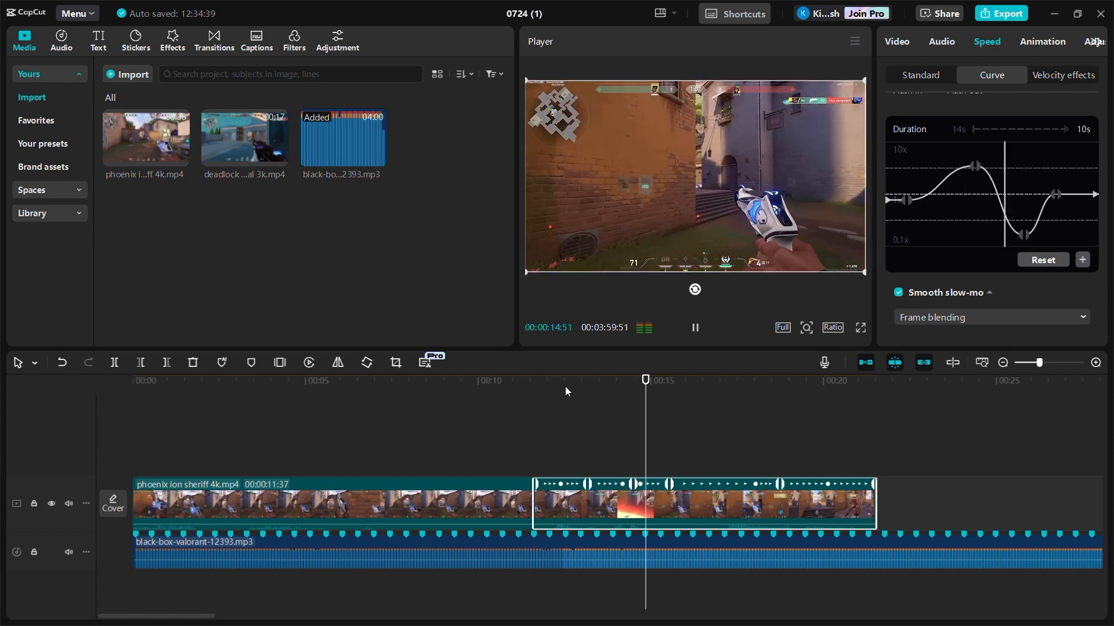
{"action": "left_click", "coordinate": [681, 388]}
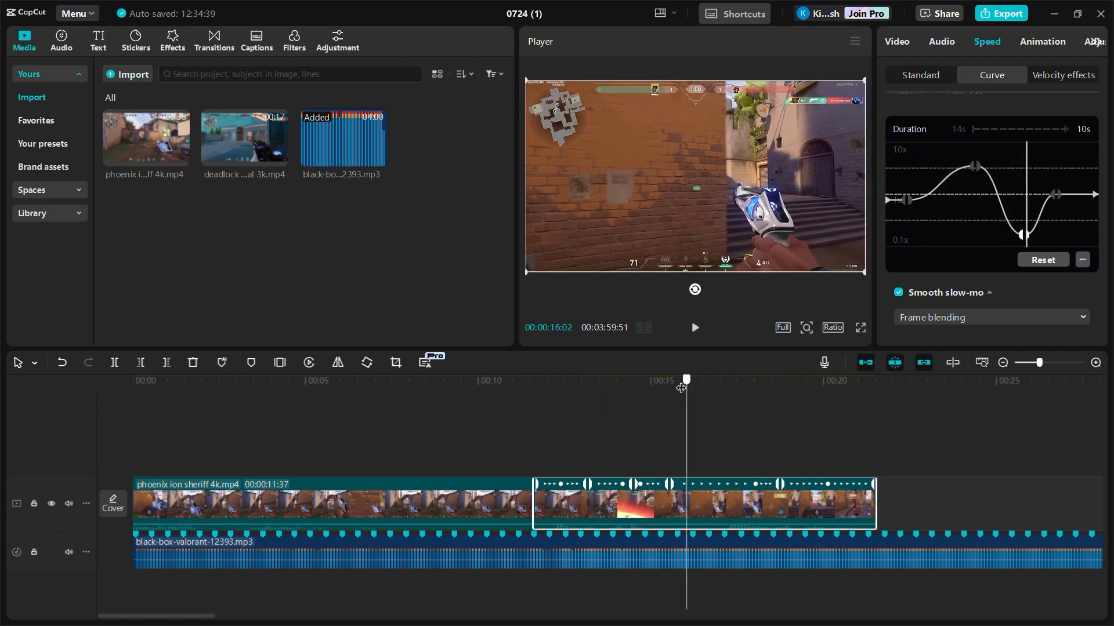
{"action": "left_click", "coordinate": [628, 391]}
{"action": "key", "text": "space"}
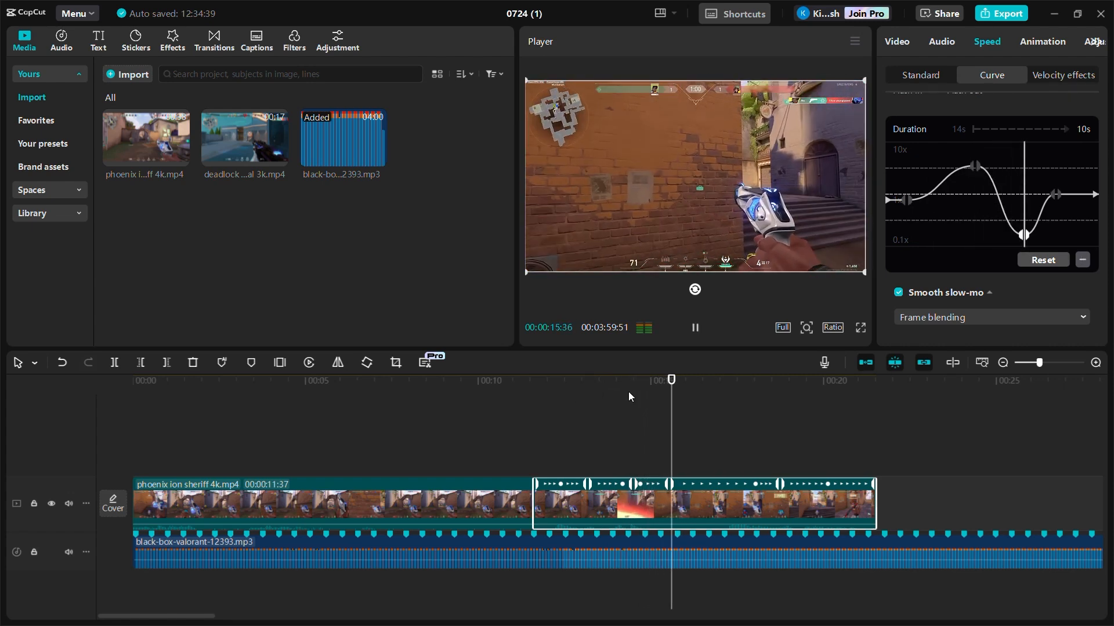
{"action": "key", "text": "space"}
{"action": "left_click_drag", "start_coordinate": [690, 379], "coordinate": [548, 397]}
{"action": "key", "text": "space"}
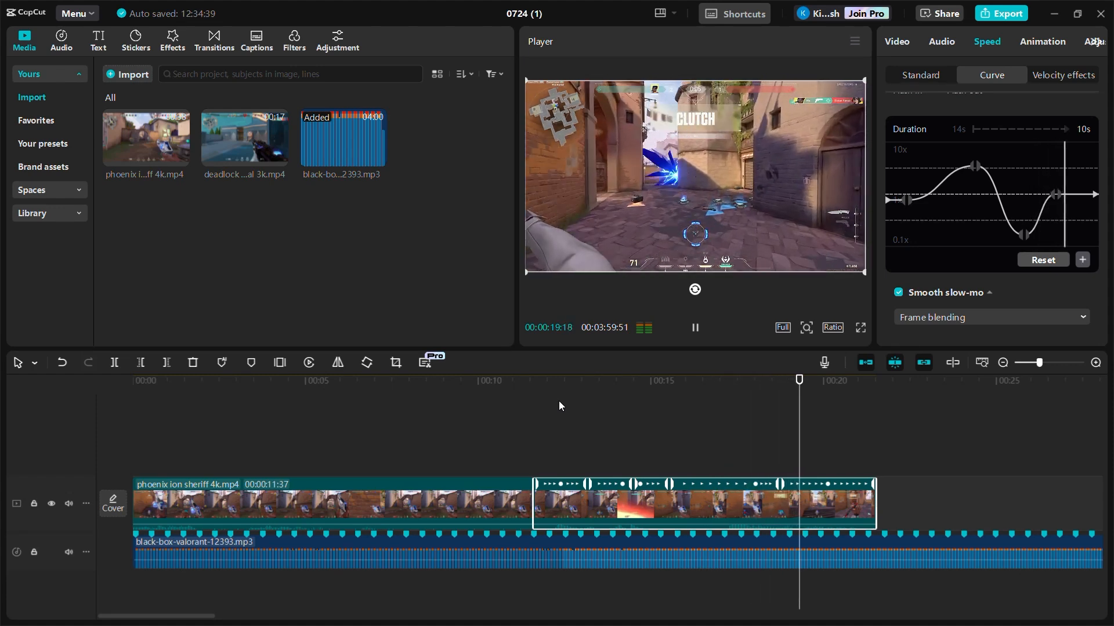
{"action": "key", "text": "space"}
- Look through the Trending transitions for the cut between the two phoenix segments and preview Slice Reveal
{"action": "left_click", "coordinate": [525, 406]}
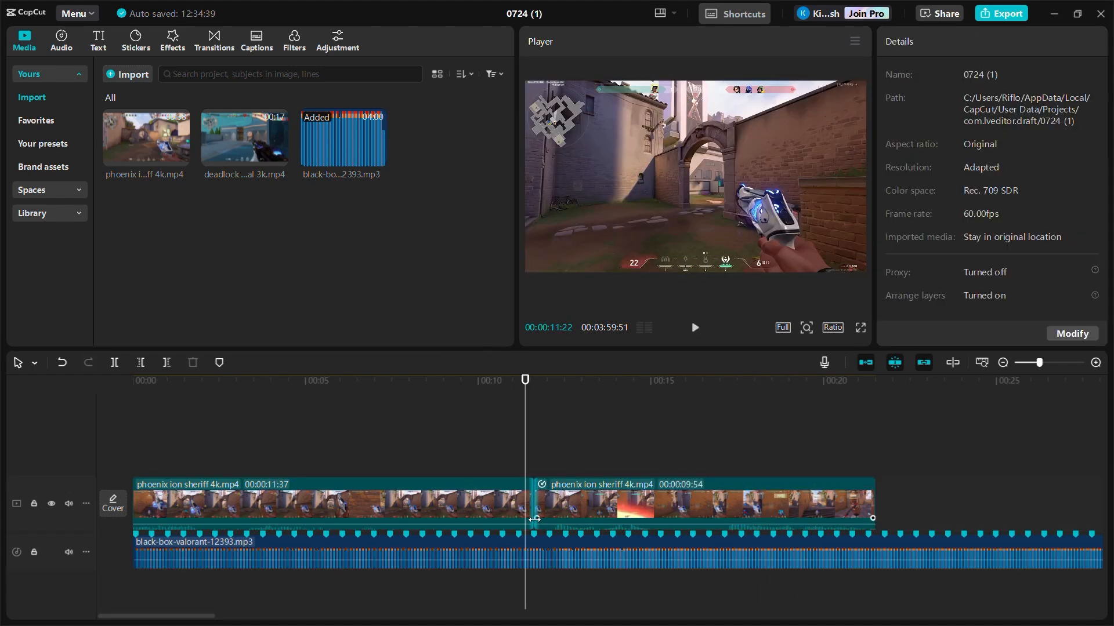
{"action": "left_click", "coordinate": [533, 510]}
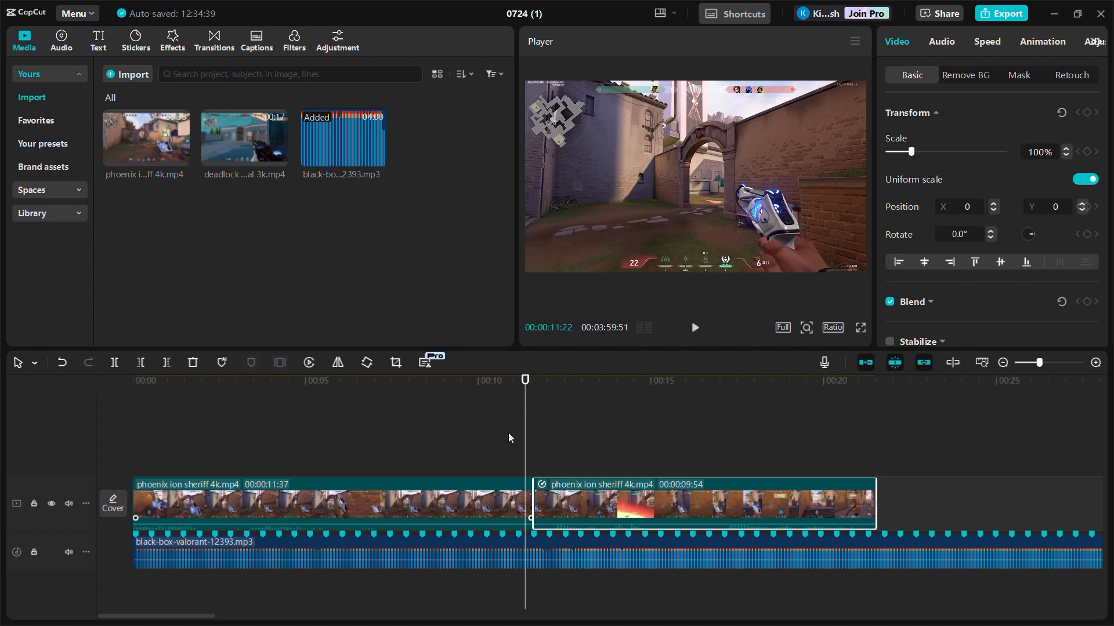
{"action": "left_click", "coordinate": [214, 40]}
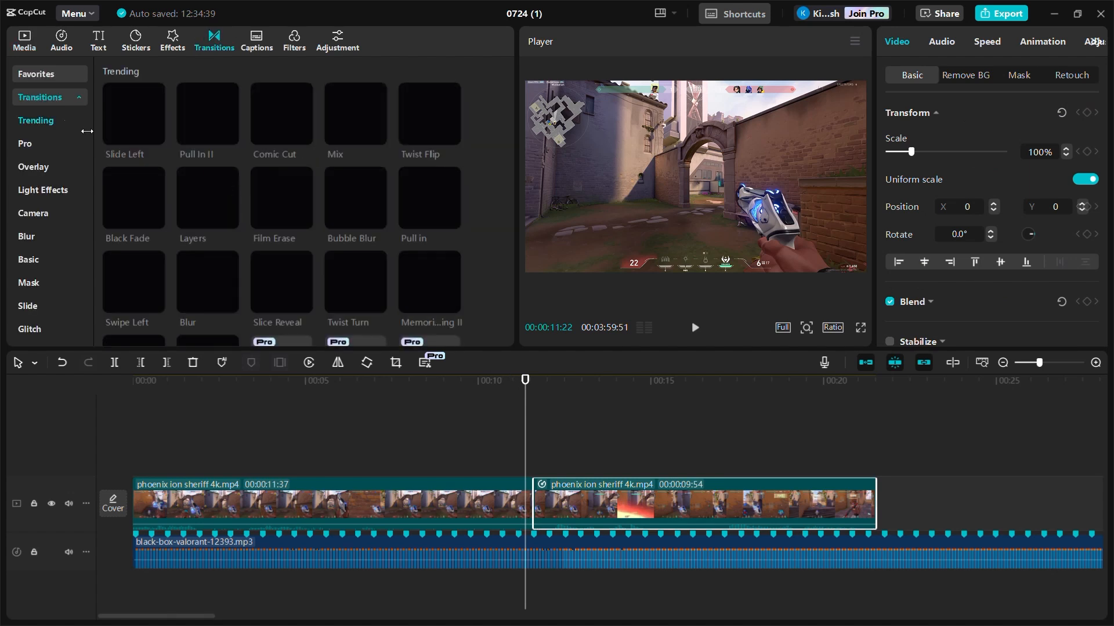
{"action": "scroll", "coordinate": [88, 152], "scroll_direction": "down", "scroll_amount": 1}
{"action": "scroll", "coordinate": [89, 147], "scroll_direction": "up", "scroll_amount": 1}
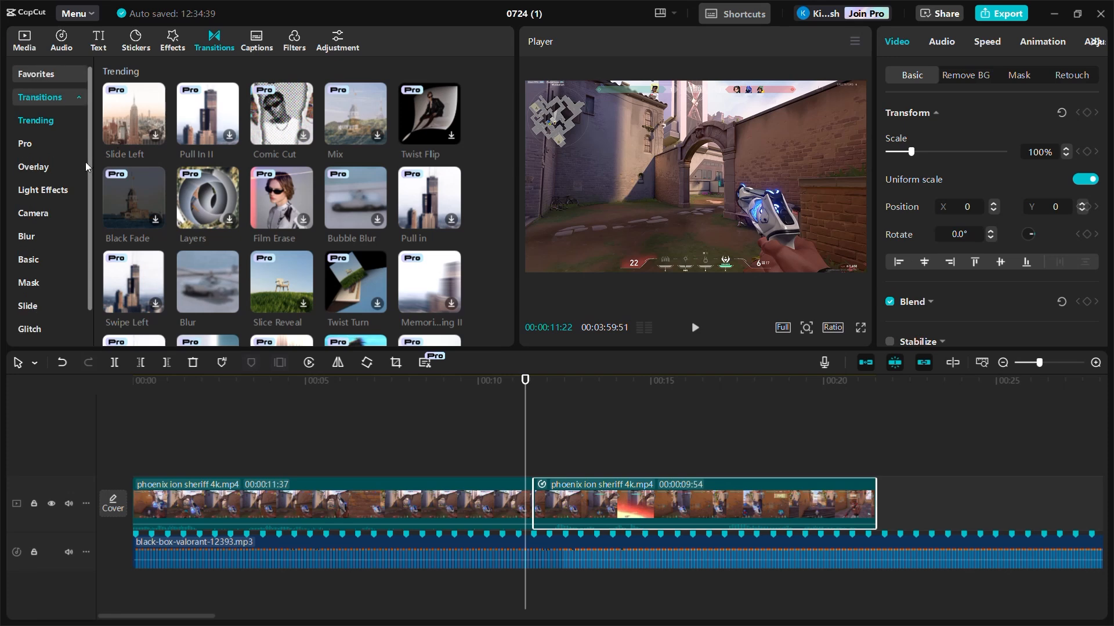
{"action": "scroll", "coordinate": [220, 166], "scroll_direction": "down", "scroll_amount": 3}
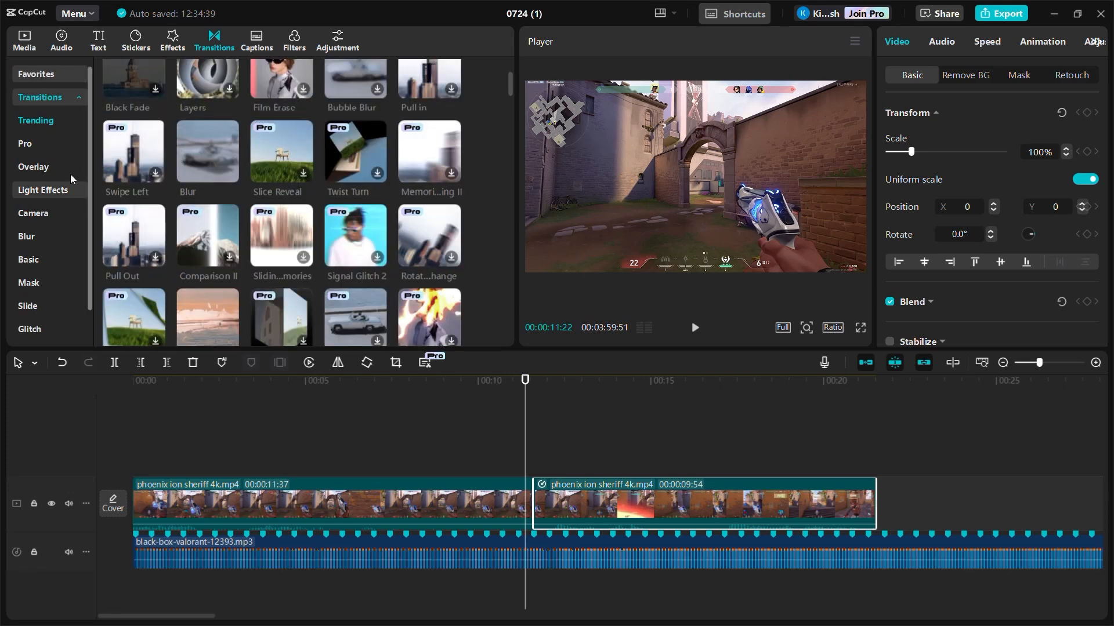
{"action": "scroll", "coordinate": [169, 169], "scroll_direction": "up", "scroll_amount": 3}
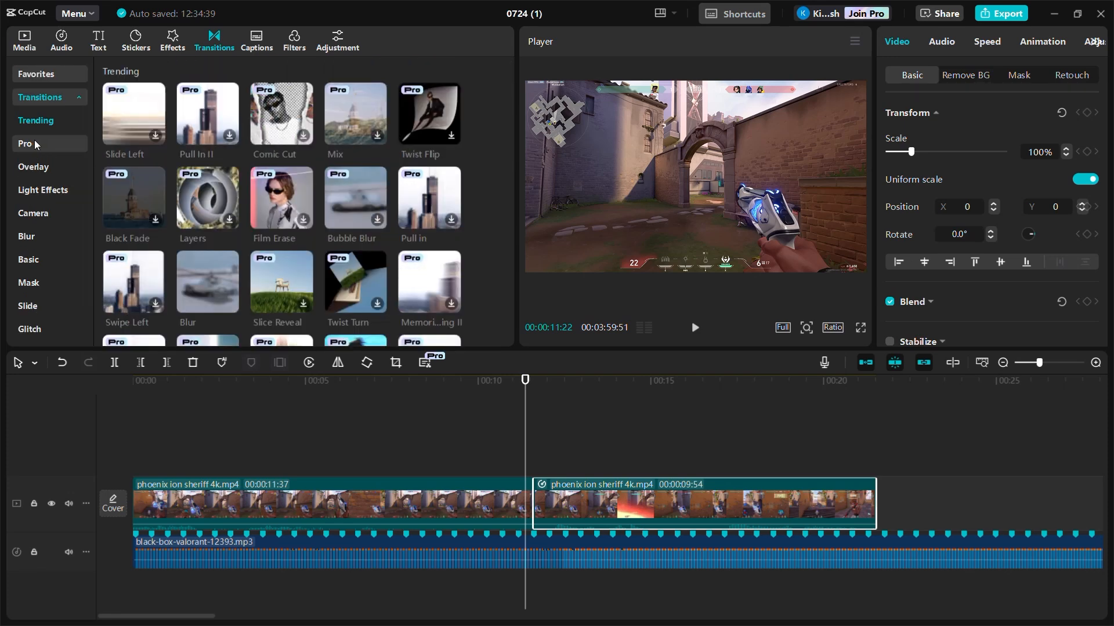
{"action": "scroll", "coordinate": [264, 148], "scroll_direction": "down", "scroll_amount": 3}
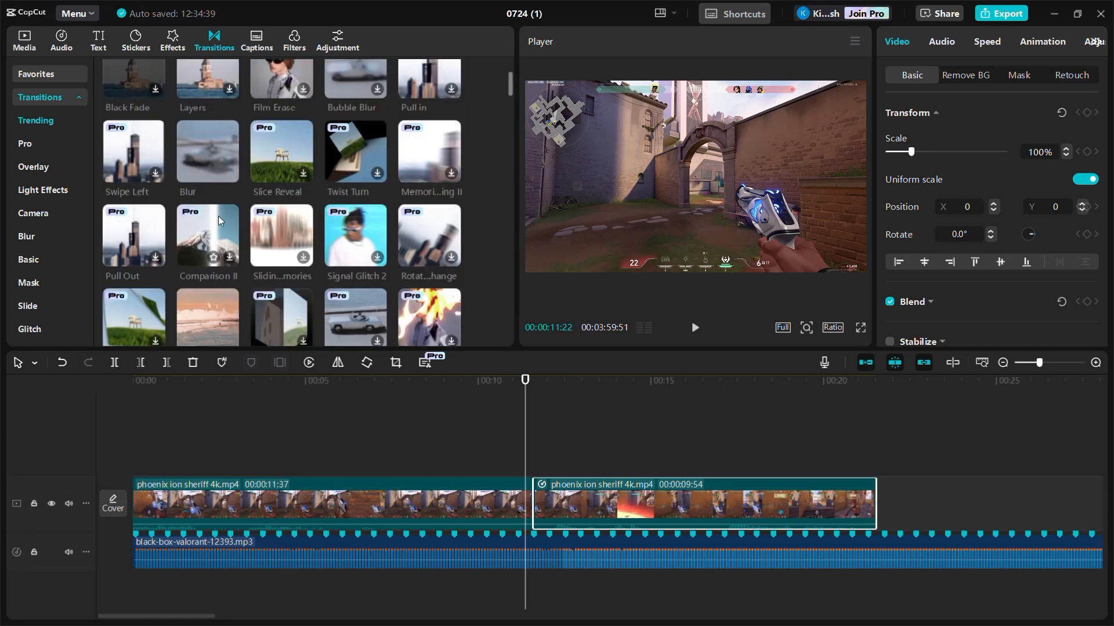
{"action": "left_click", "coordinate": [268, 155]}
{"action": "scroll", "coordinate": [291, 233], "scroll_direction": "down", "scroll_amount": 2}
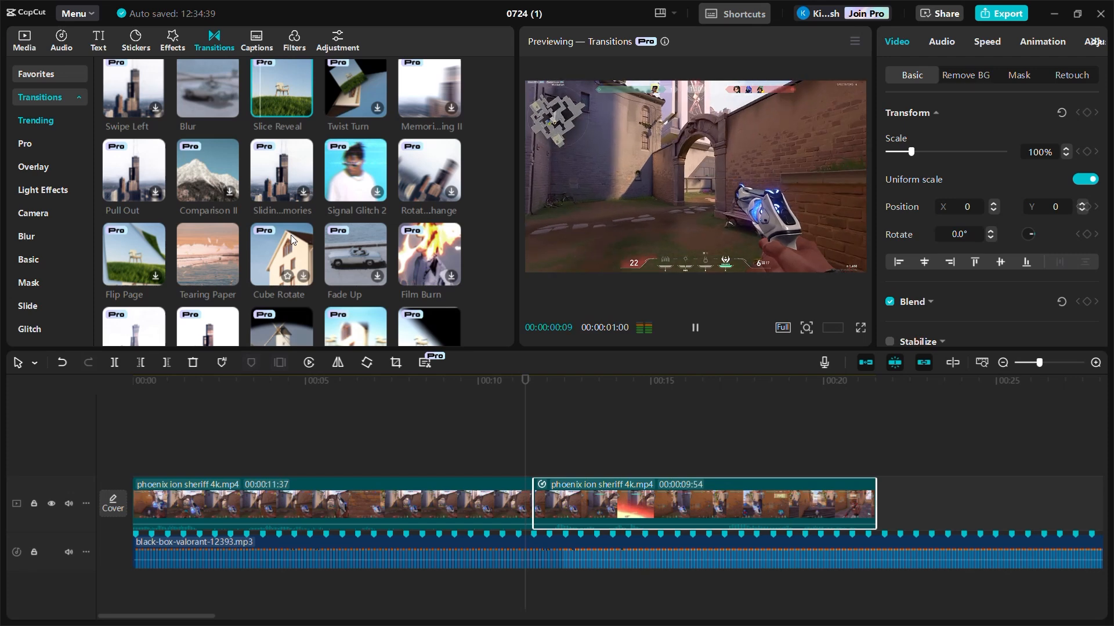
{"action": "scroll", "coordinate": [290, 238], "scroll_direction": "down", "scroll_amount": 2}
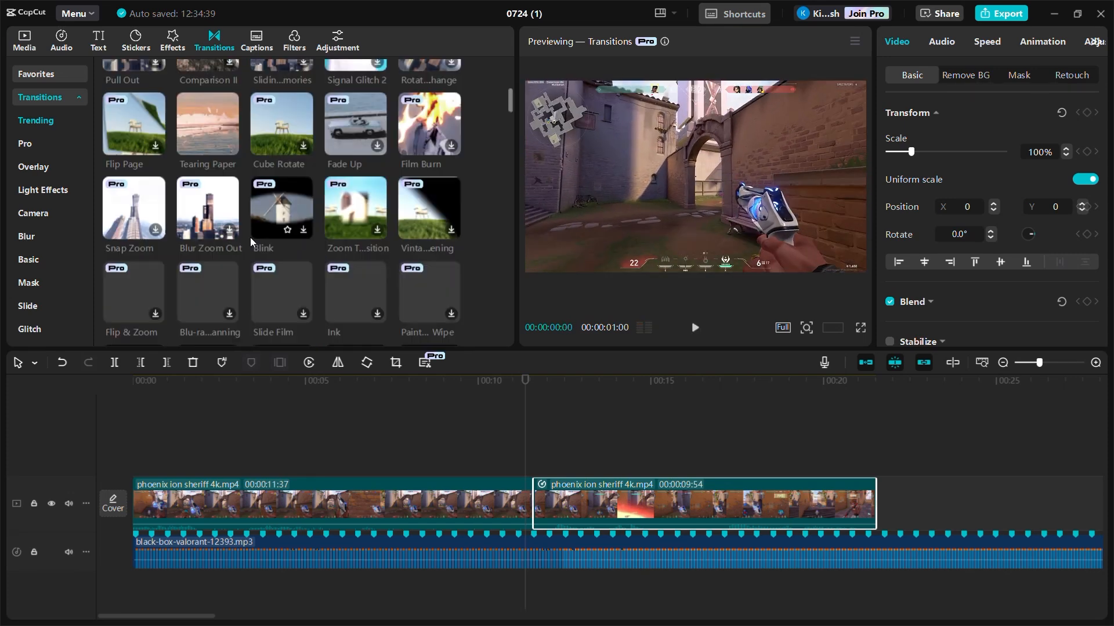
{"action": "scroll", "coordinate": [287, 225], "scroll_direction": "down", "scroll_amount": 3}
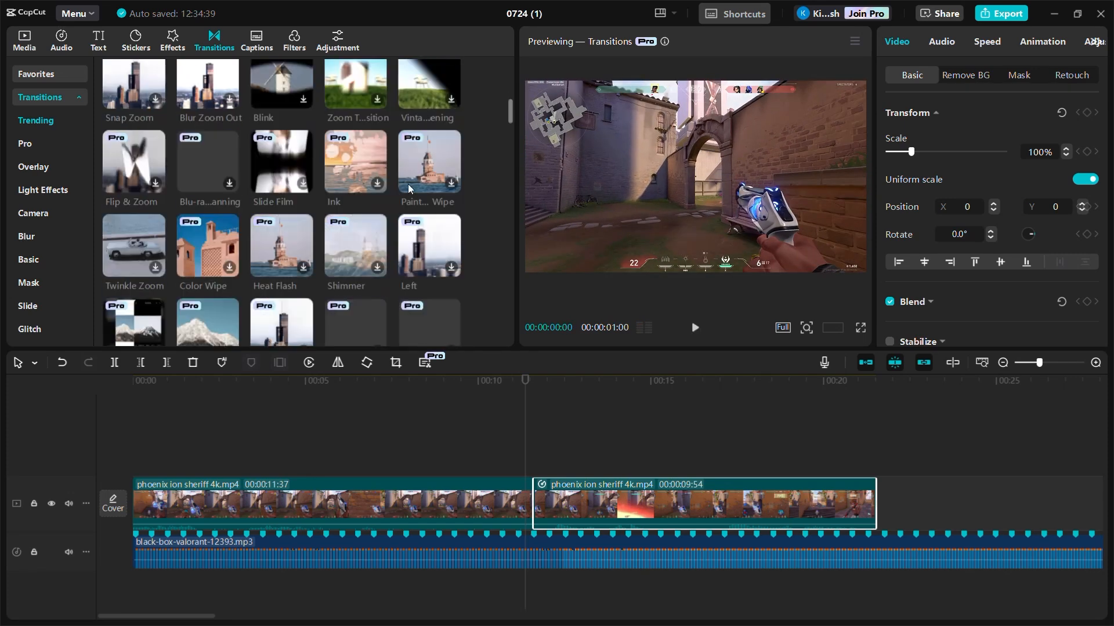
- Look through the Light Effects and Blur transition categories
{"action": "left_click", "coordinate": [49, 190]}
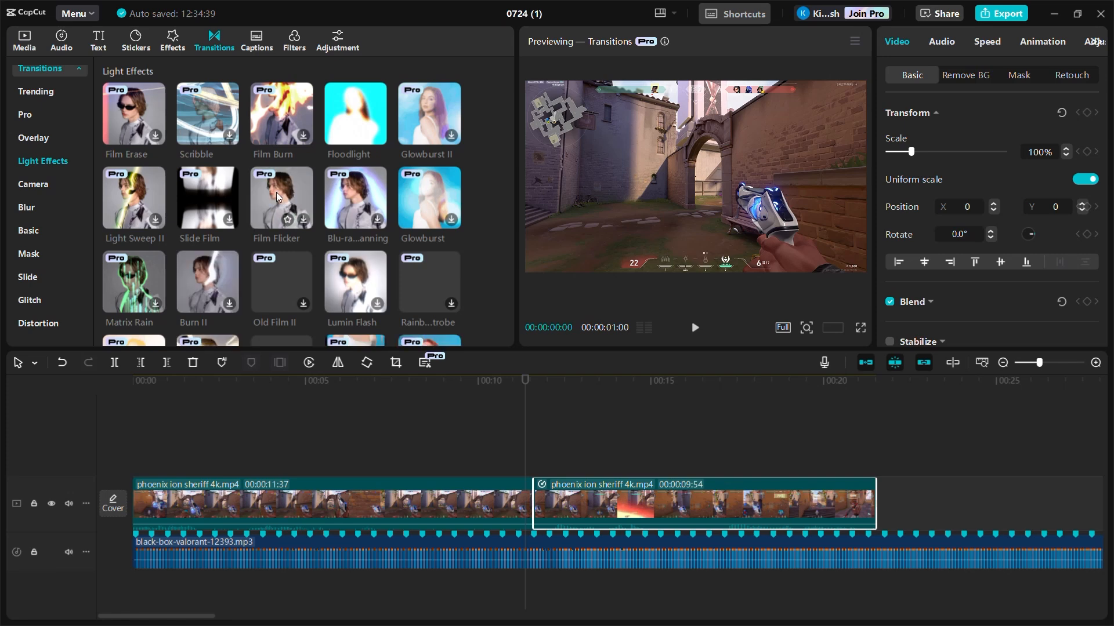
{"action": "scroll", "coordinate": [169, 190], "scroll_direction": "up", "scroll_amount": 1}
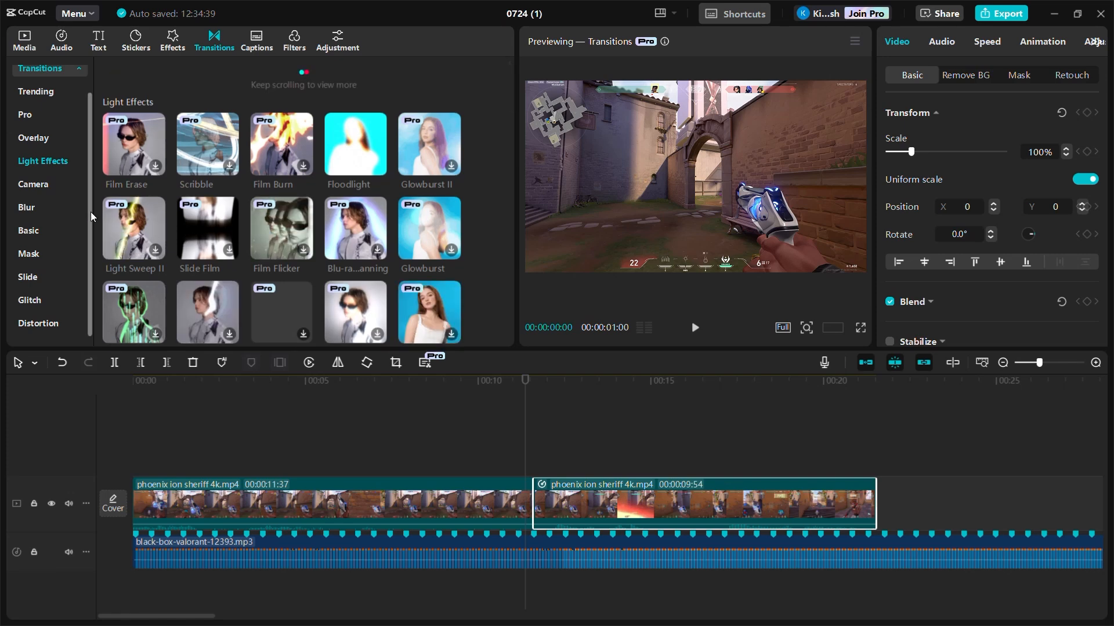
{"action": "left_click", "coordinate": [43, 207]}
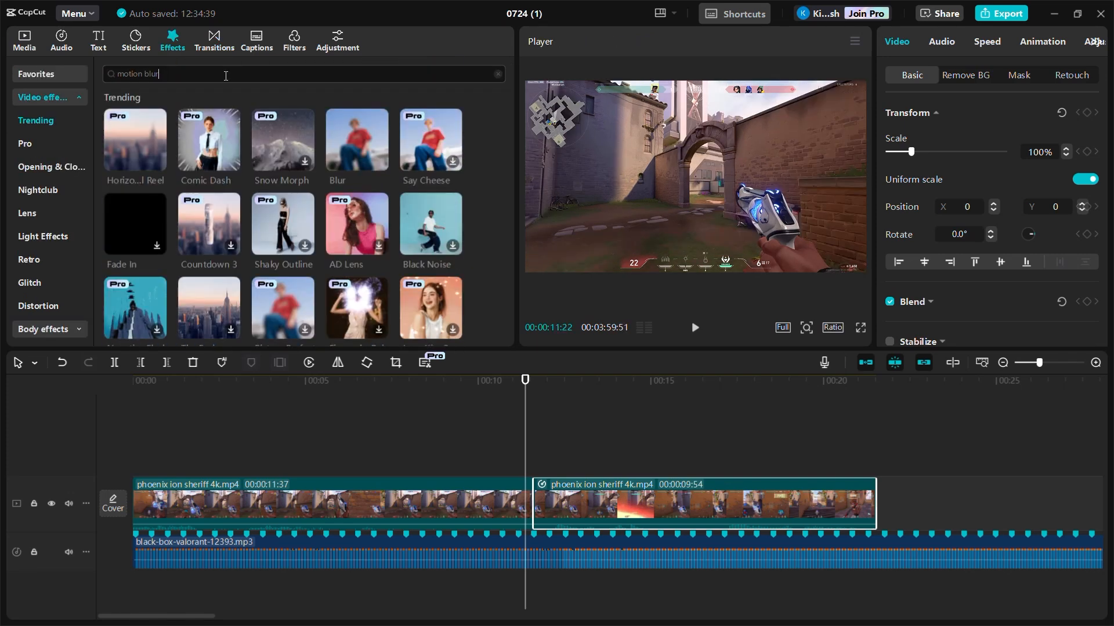
- Search the video effects for "motion blur" and preview the Motion Blur effect
{"action": "key", "text": "Return"}
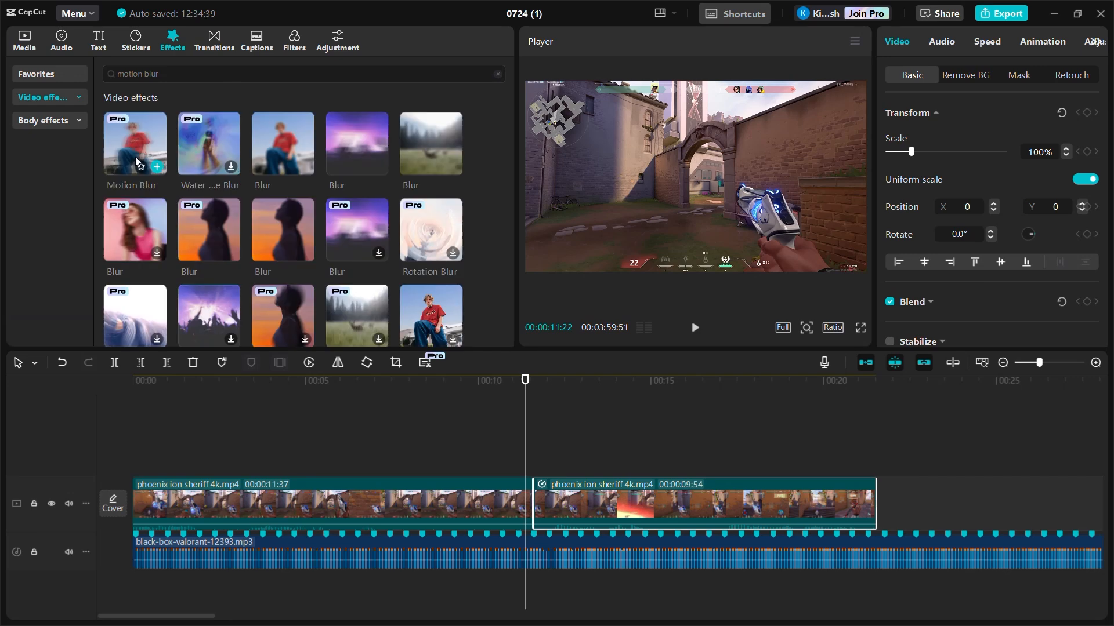
{"action": "left_click", "coordinate": [135, 156]}
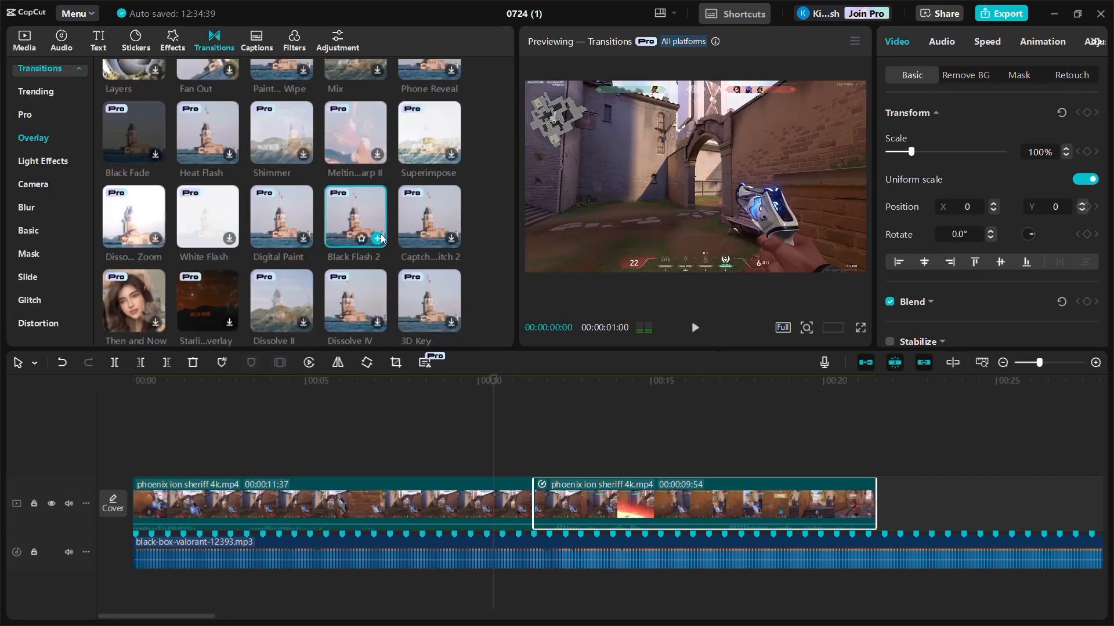
- Add the Black Flash 2 overlay transition between the two phoenix segments, set its duration to 0.5 s and play it back
{"action": "left_click_drag", "start_coordinate": [355, 217], "coordinate": [532, 504]}
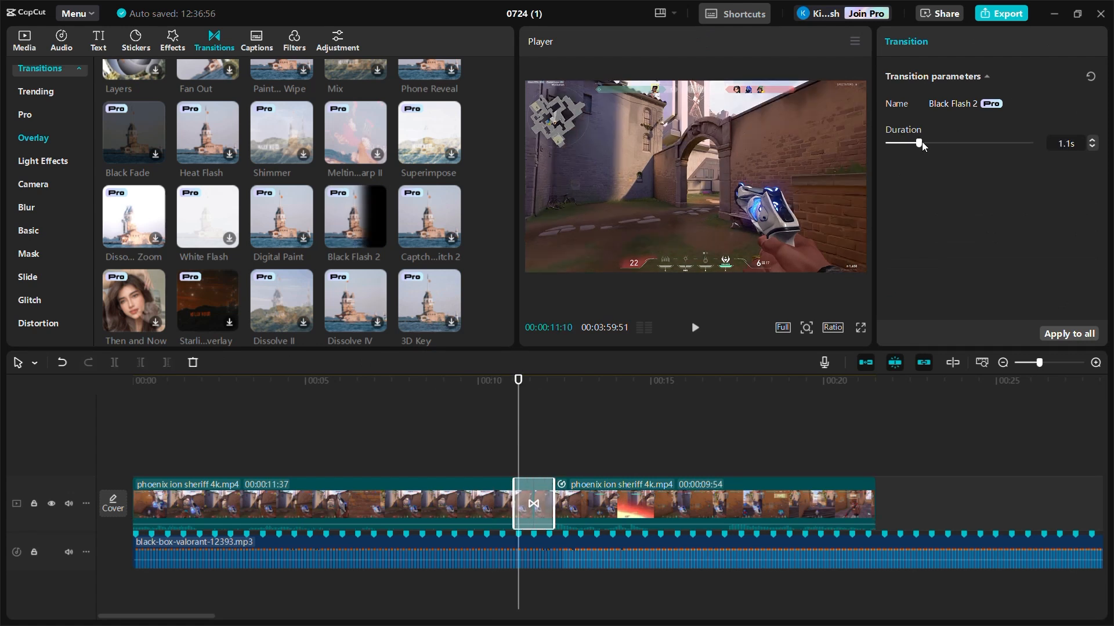
{"action": "mouse_move", "coordinate": [921, 143]}
{"action": "left_mouse_down"}
{"action": "mouse_move", "coordinate": [879, 148]}
{"action": "mouse_move", "coordinate": [899, 153]}
{"action": "left_mouse_up"}
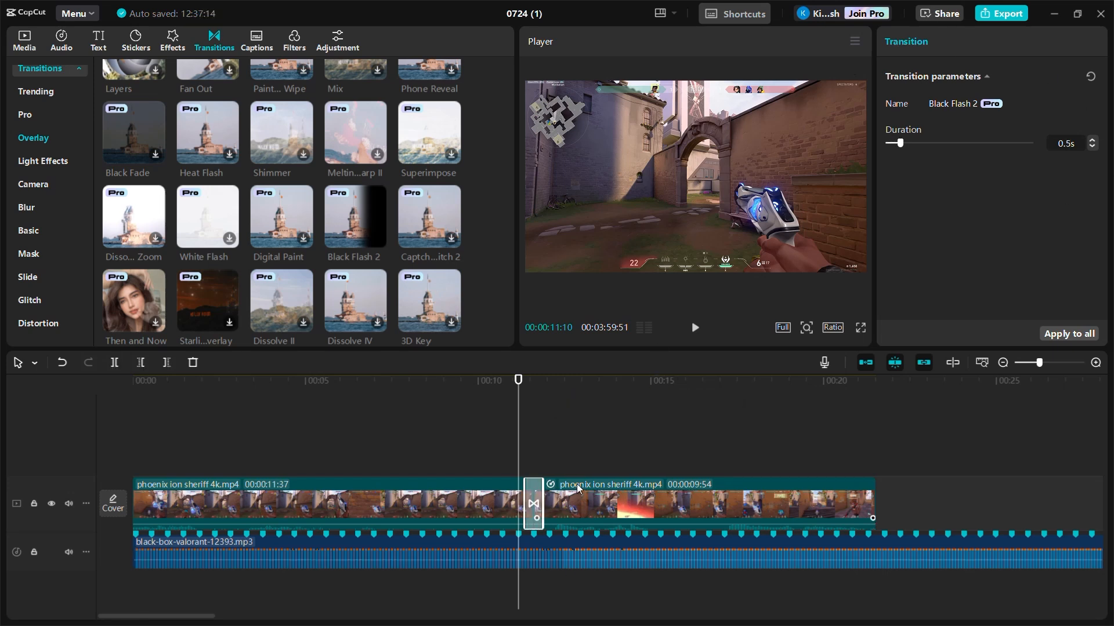
{"action": "key", "text": "space"}
{"action": "key", "text": "space"}
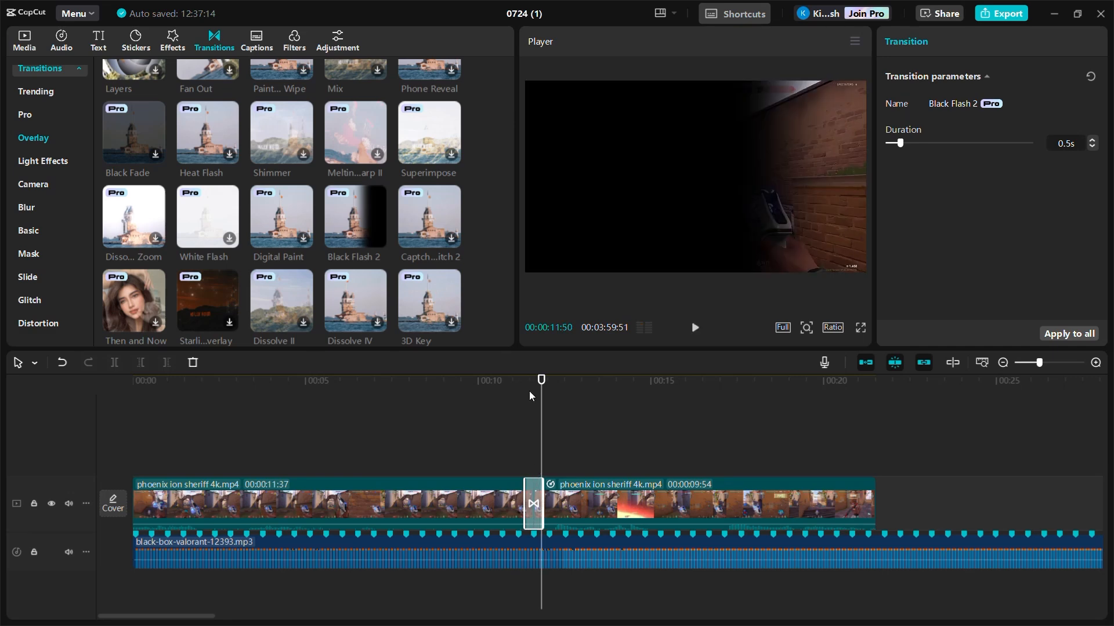
{"action": "left_click_drag", "start_coordinate": [542, 396], "coordinate": [518, 411]}
{"action": "key", "text": "space"}
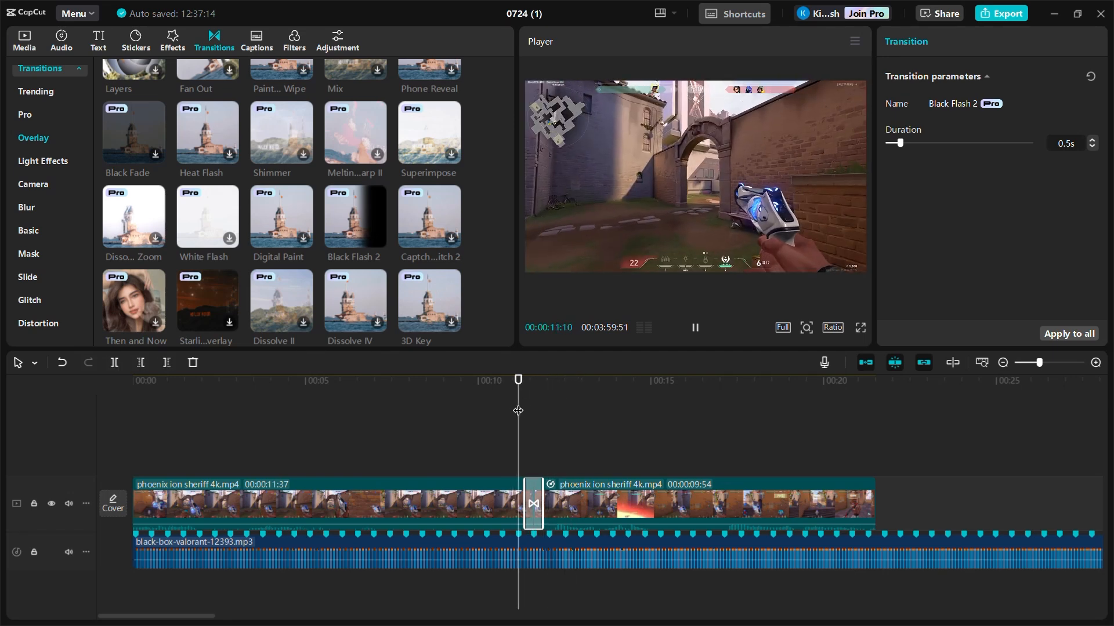
{"action": "key", "text": "space"}
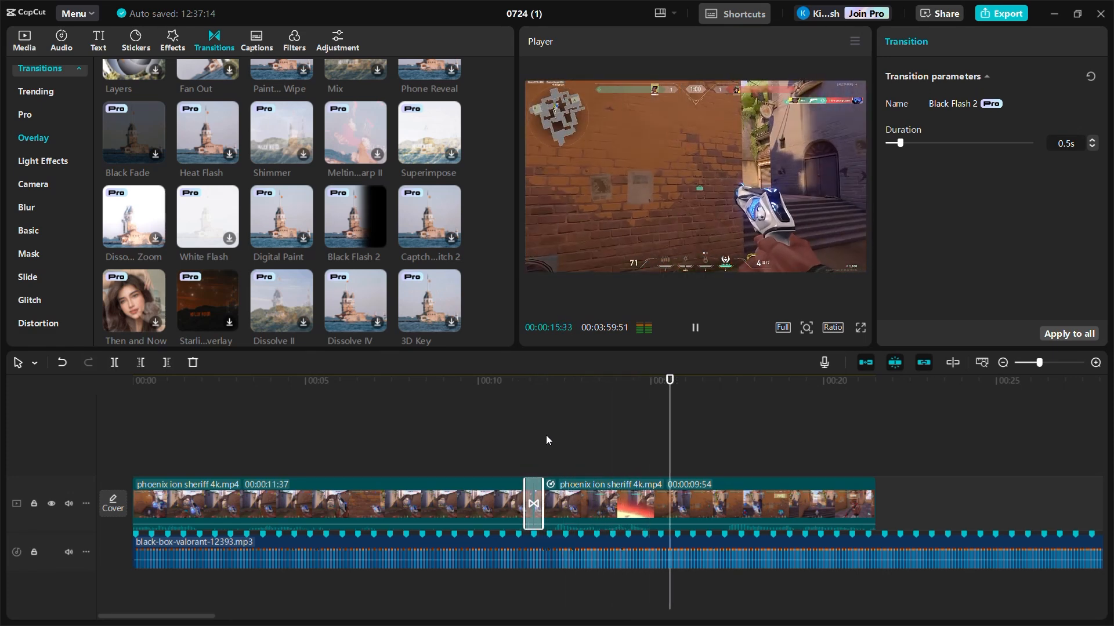
{"action": "key", "text": "space"}
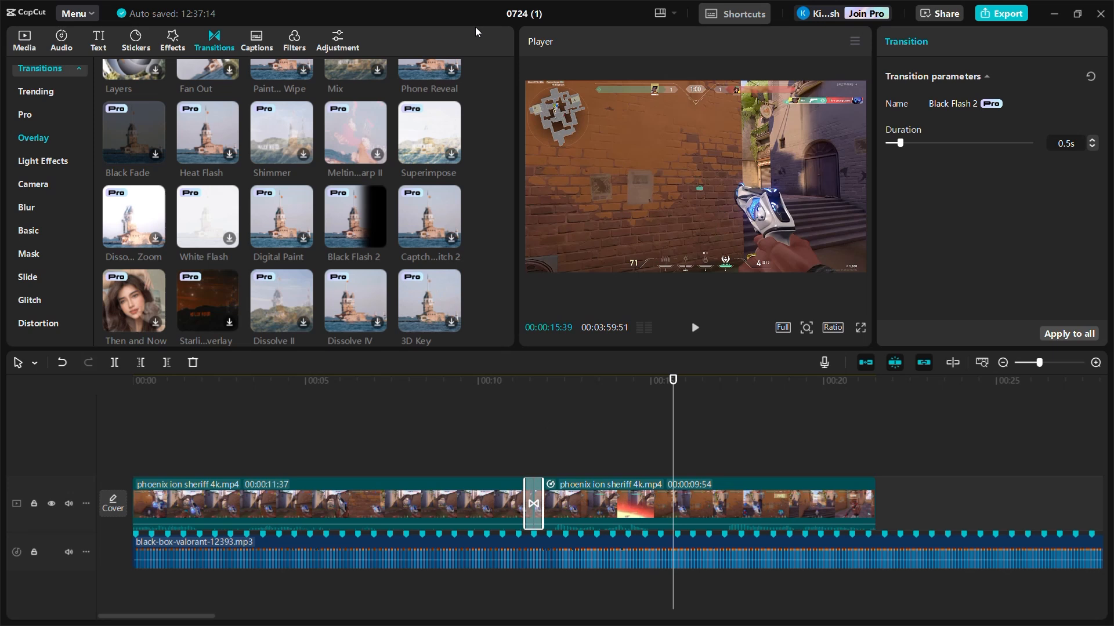
- Search the video effects for "lens flair", look through the matches, and correct the search to "lens flare"
{"action": "left_click", "coordinate": [171, 41]}
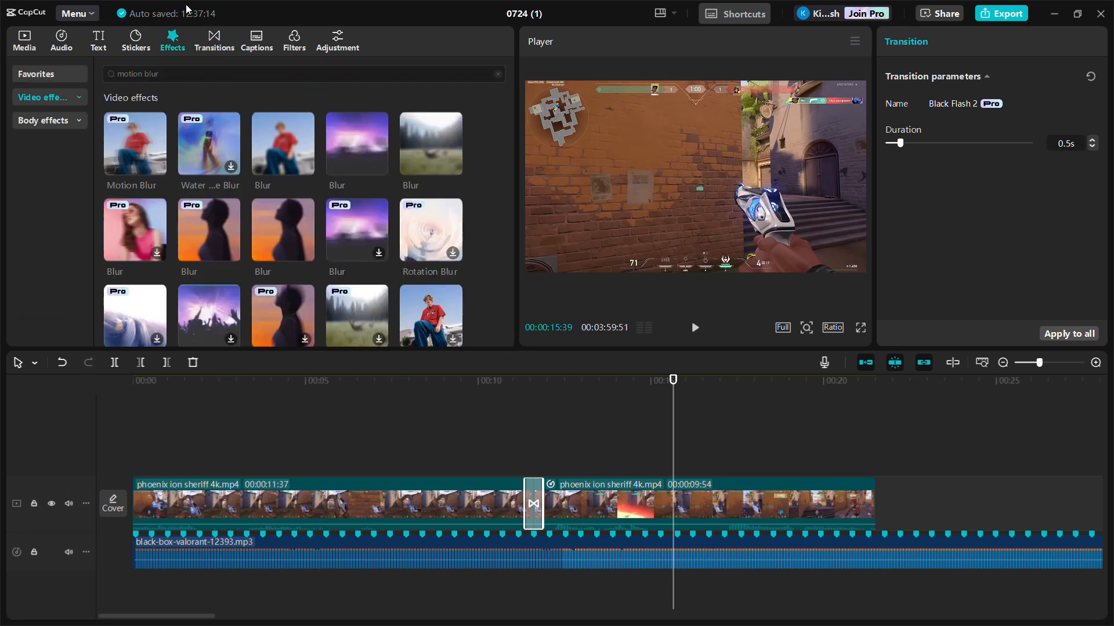
{"action": "left_click", "coordinate": [224, 74]}
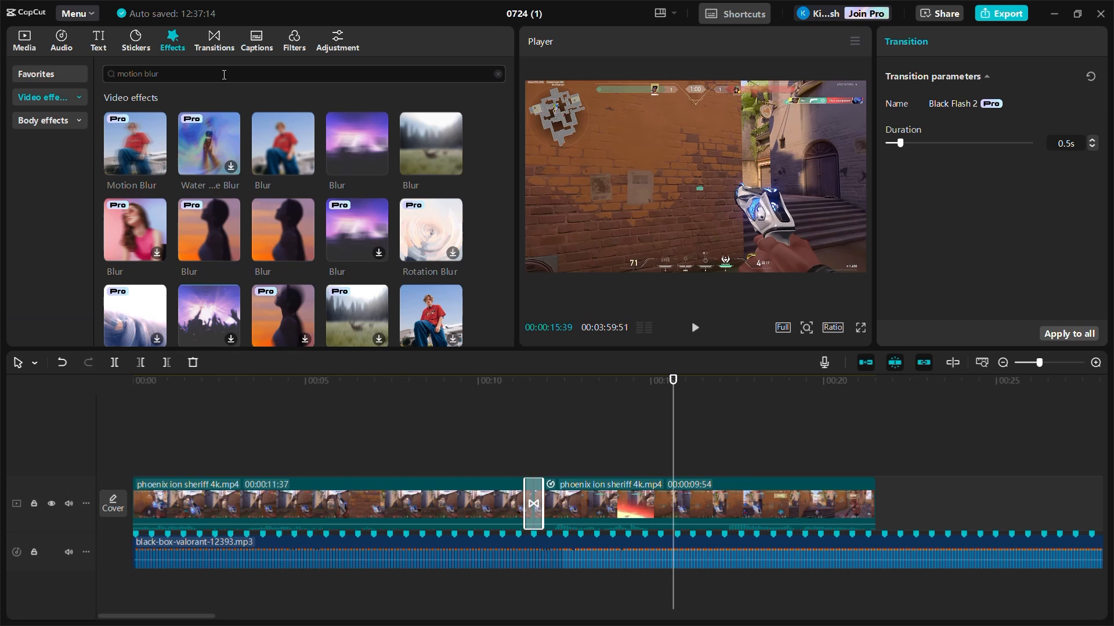
{"action": "key", "text": "BackSpace"}
{"action": "key", "text": "BackSpace"}
{"action": "key", "text": "BackSpace"}
{"action": "key", "text": "BackSpace"}
{"action": "key", "text": "BackSpace"}
{"action": "key", "text": "BackSpace"}
{"action": "key", "text": "BackSpace"}
{"action": "key", "text": "BackSpace"}
{"action": "key", "text": "BackSpace"}
{"action": "key", "text": "BackSpace"}
{"action": "type", "text": "len"}
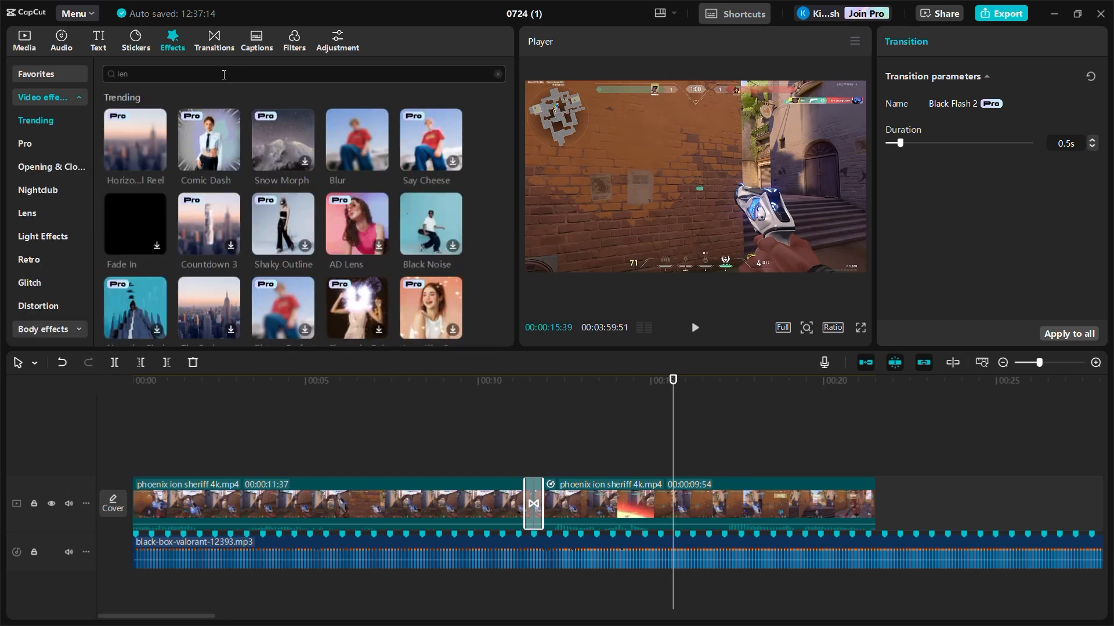
{"action": "type", "text": "s flair"}
{"action": "key", "text": "Return"}
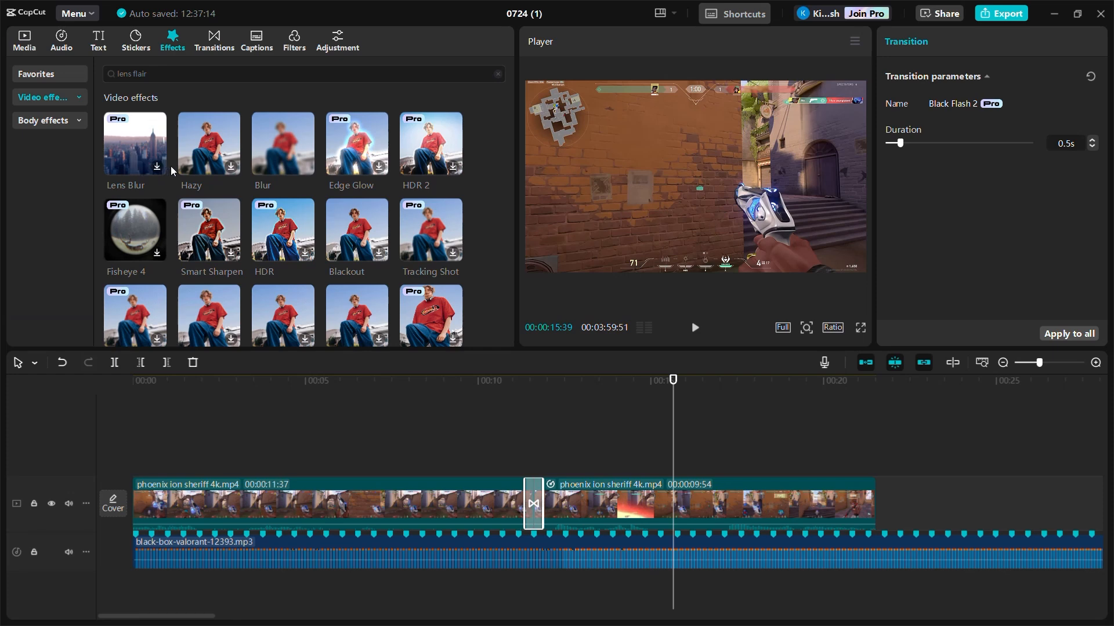
{"action": "scroll", "coordinate": [170, 166], "scroll_direction": "down", "scroll_amount": 3}
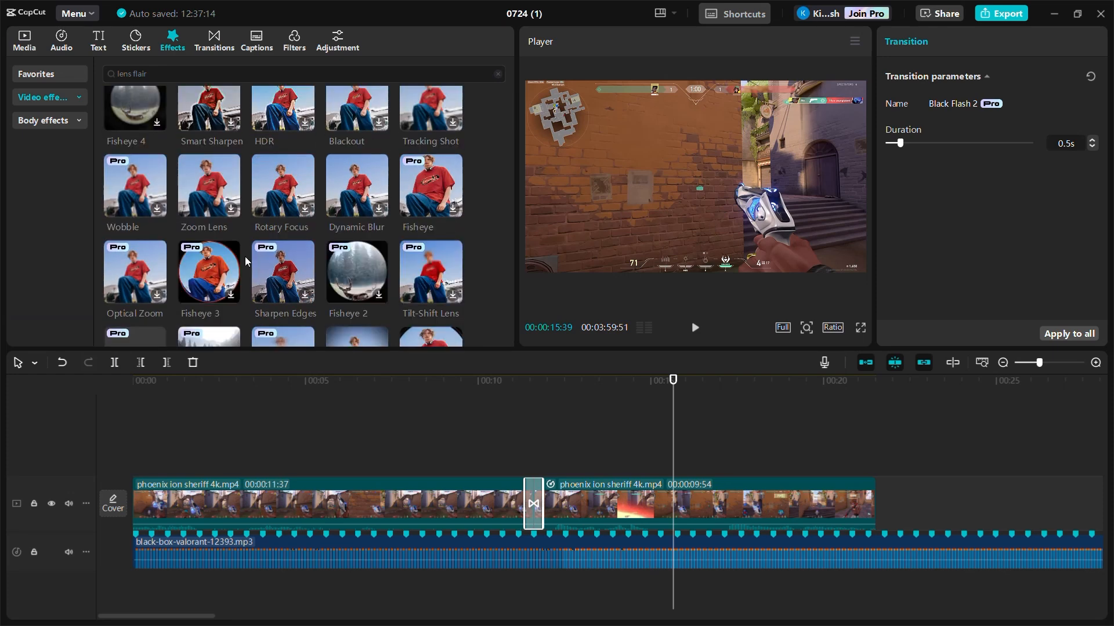
{"action": "scroll", "coordinate": [242, 232], "scroll_direction": "up", "scroll_amount": 3}
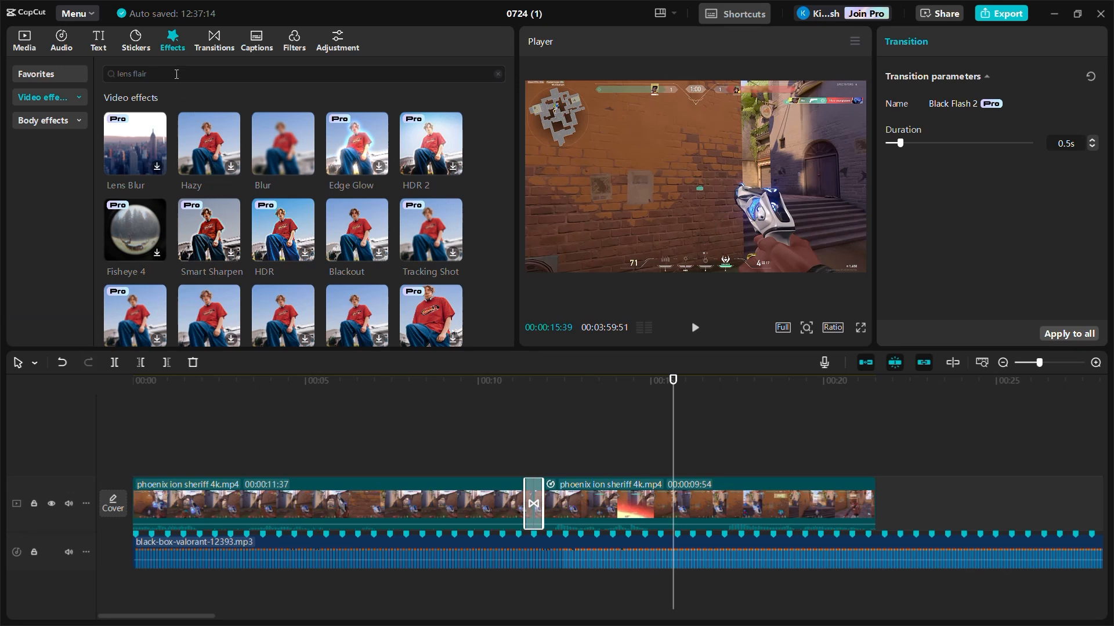
{"action": "type", "text": "re"}
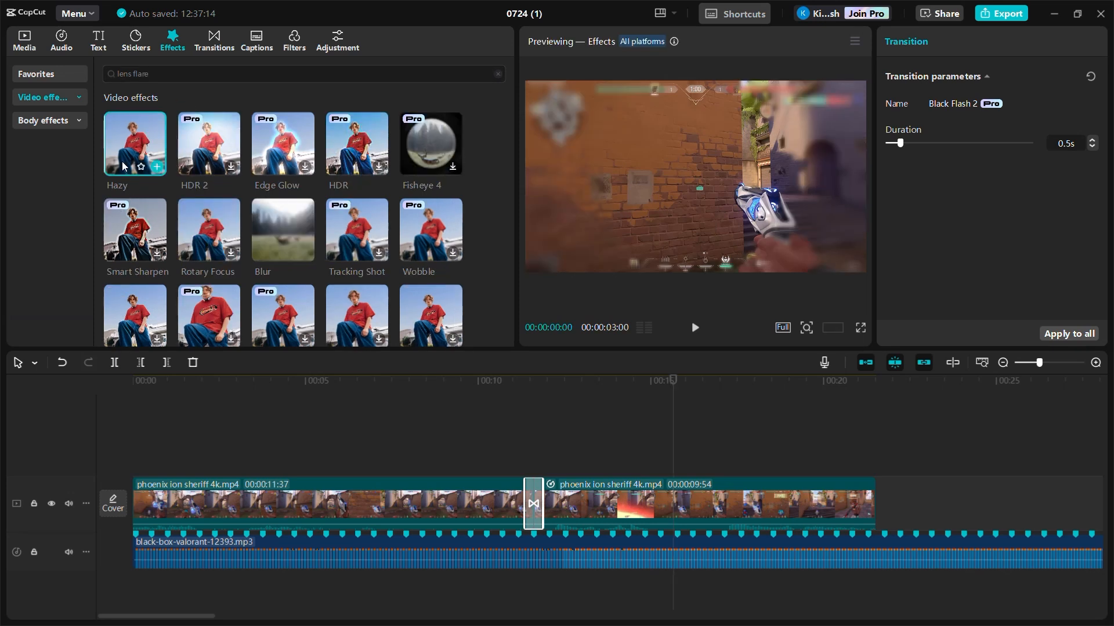
- Add the Hazy effect above the second phoenix segment at 00:00:15:39, shorten it to end just after 17 s, and play it back
{"action": "left_click", "coordinate": [157, 168]}
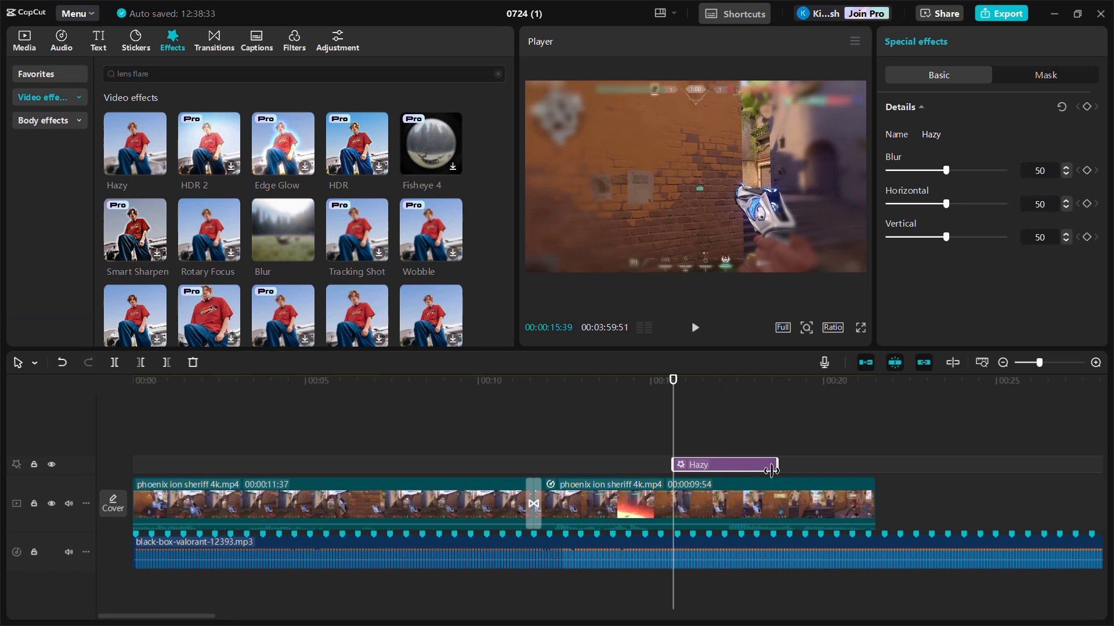
{"action": "left_click_drag", "start_coordinate": [775, 465], "coordinate": [724, 469]}
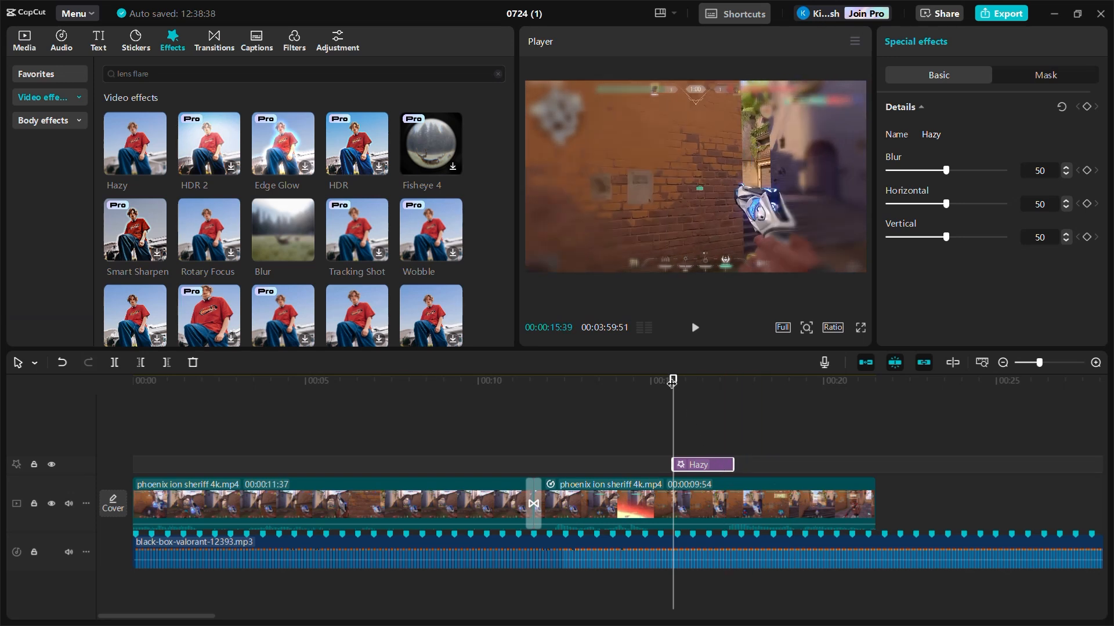
{"action": "key", "text": "space"}
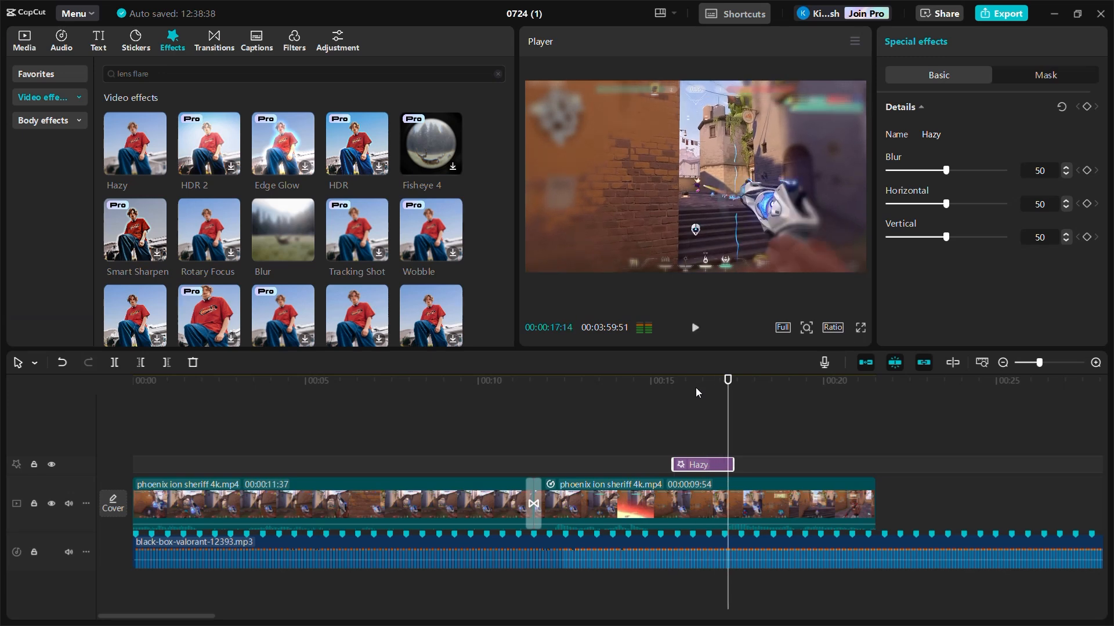
{"action": "key", "text": "space"}
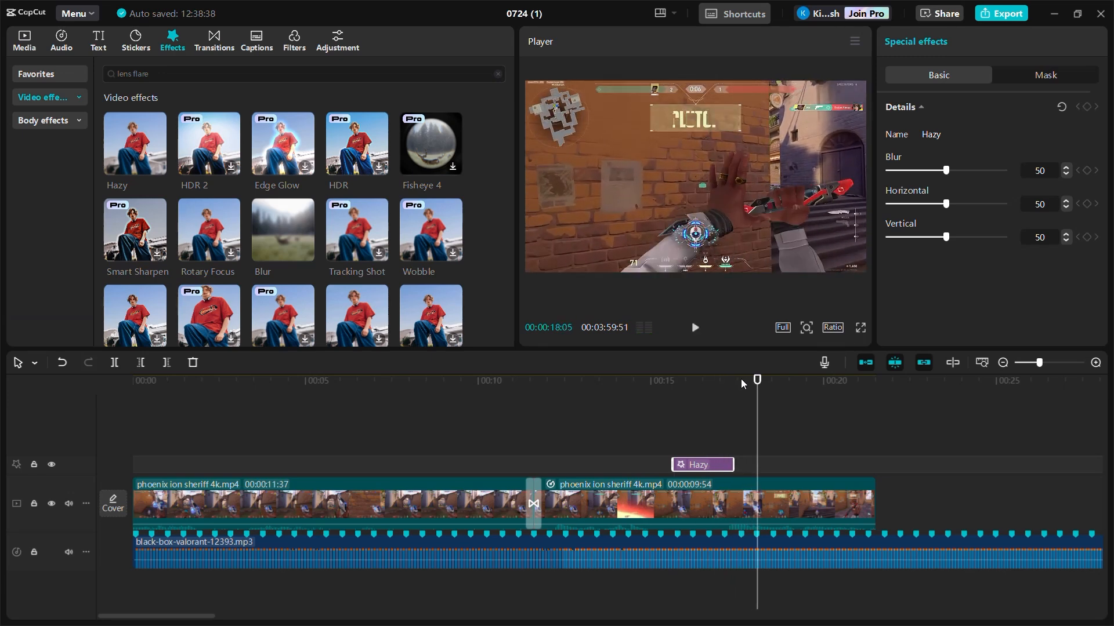
{"action": "left_click", "coordinate": [740, 378]}
{"action": "left_click", "coordinate": [690, 380]}
{"action": "key", "text": "space"}
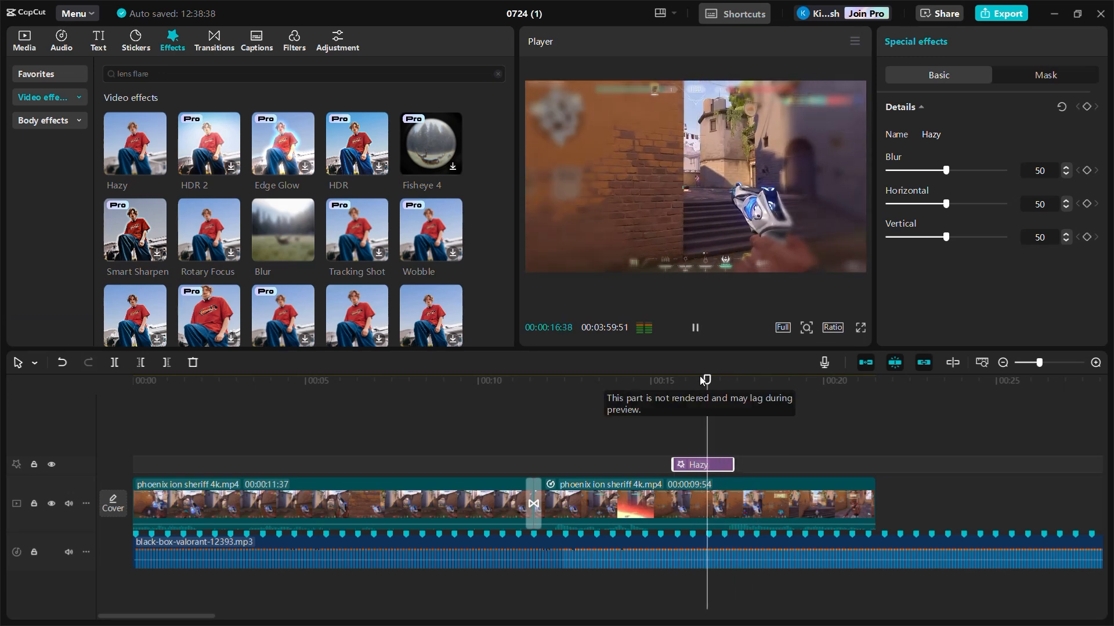
- Move the playhead to 00:00:15:58 and open the basic color adjustment settings of the second phoenix segment
{"action": "left_click_drag", "start_coordinate": [689, 384], "coordinate": [686, 443]}
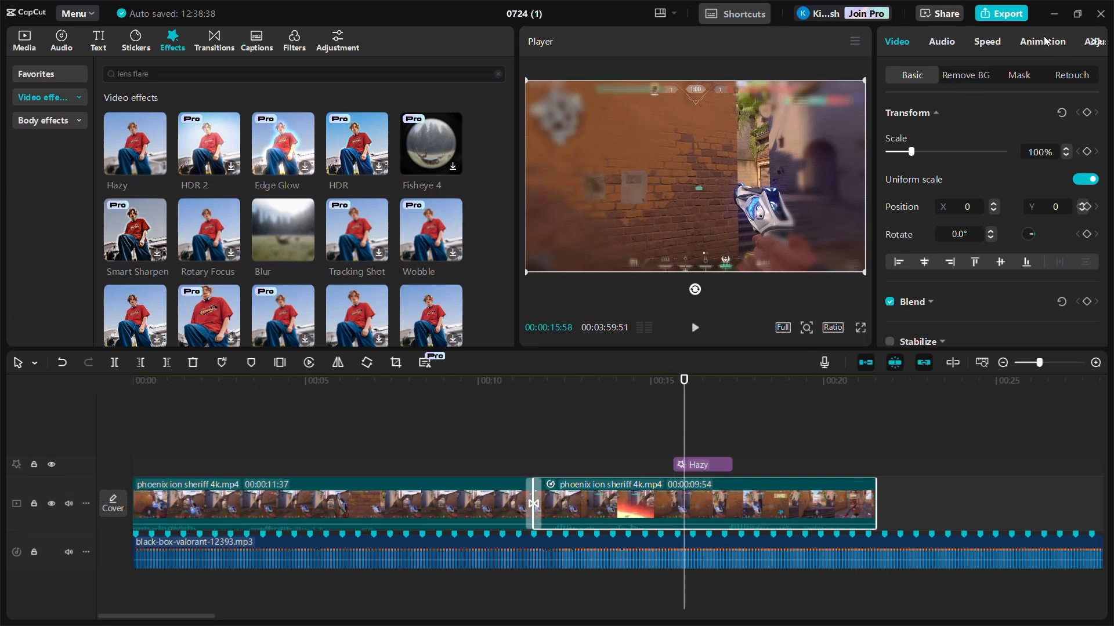
{"action": "left_click", "coordinate": [1095, 41]}
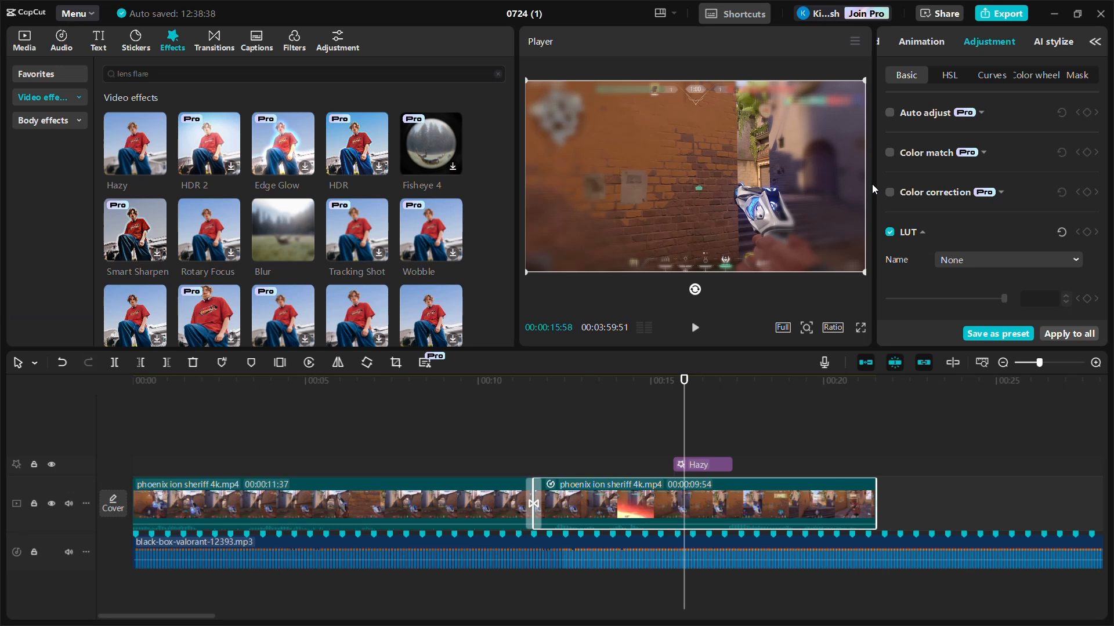
- Look through the second phoenix segment's basic color, lightness and effects adjustment settings, down to Fade and Vignette
{"action": "scroll", "coordinate": [910, 285], "scroll_direction": "down", "scroll_amount": 10}
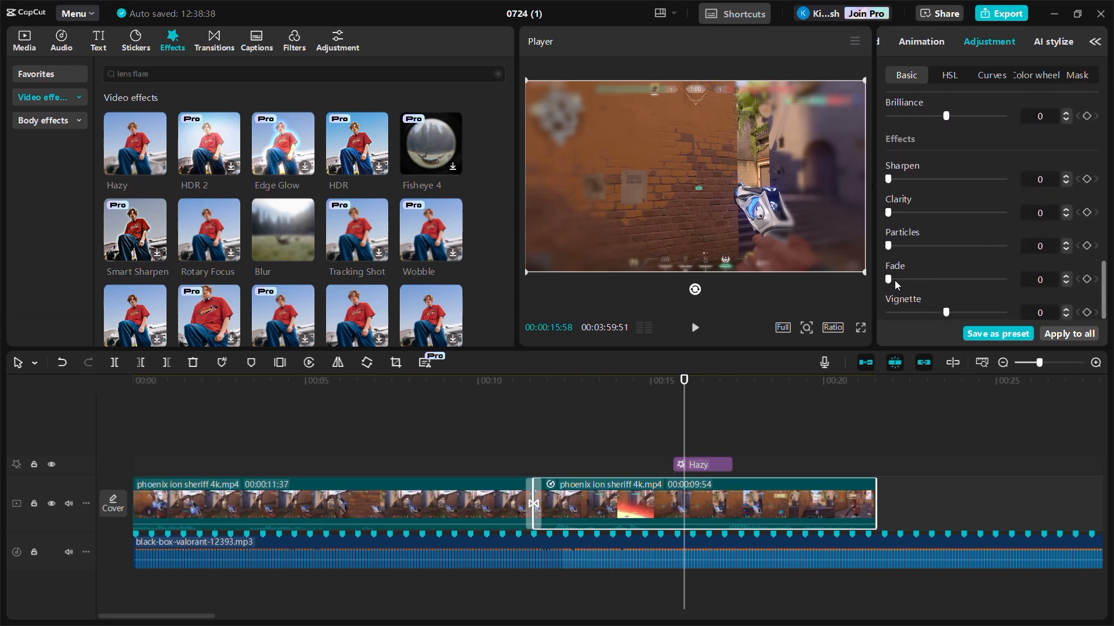
{"action": "scroll", "coordinate": [944, 238], "scroll_direction": "up", "scroll_amount": 3}
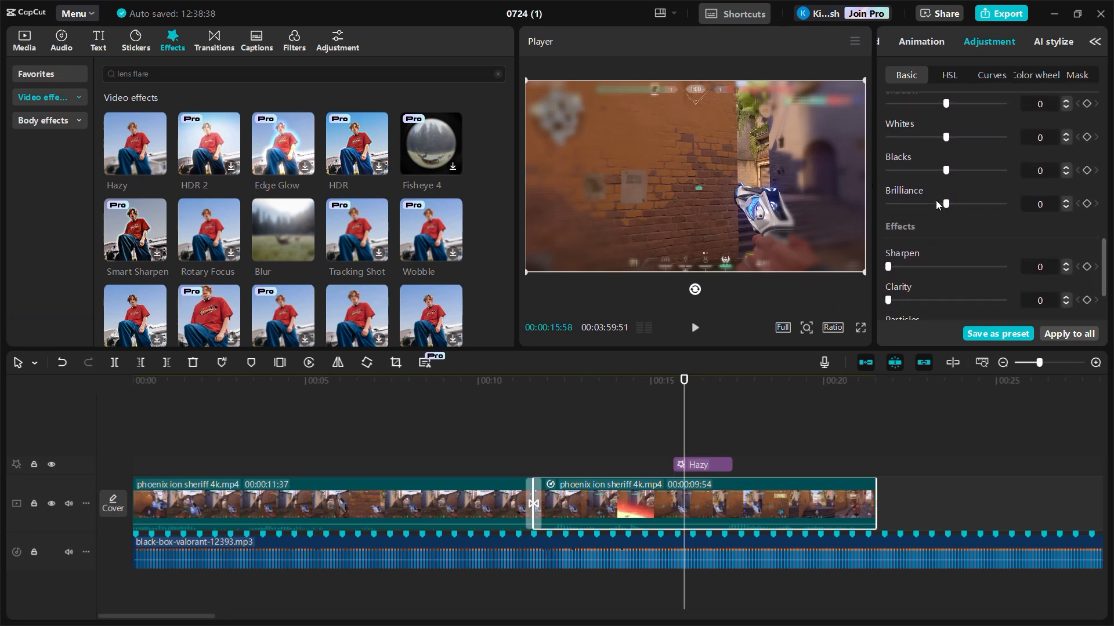
{"action": "scroll", "coordinate": [935, 200], "scroll_direction": "up", "scroll_amount": 6}
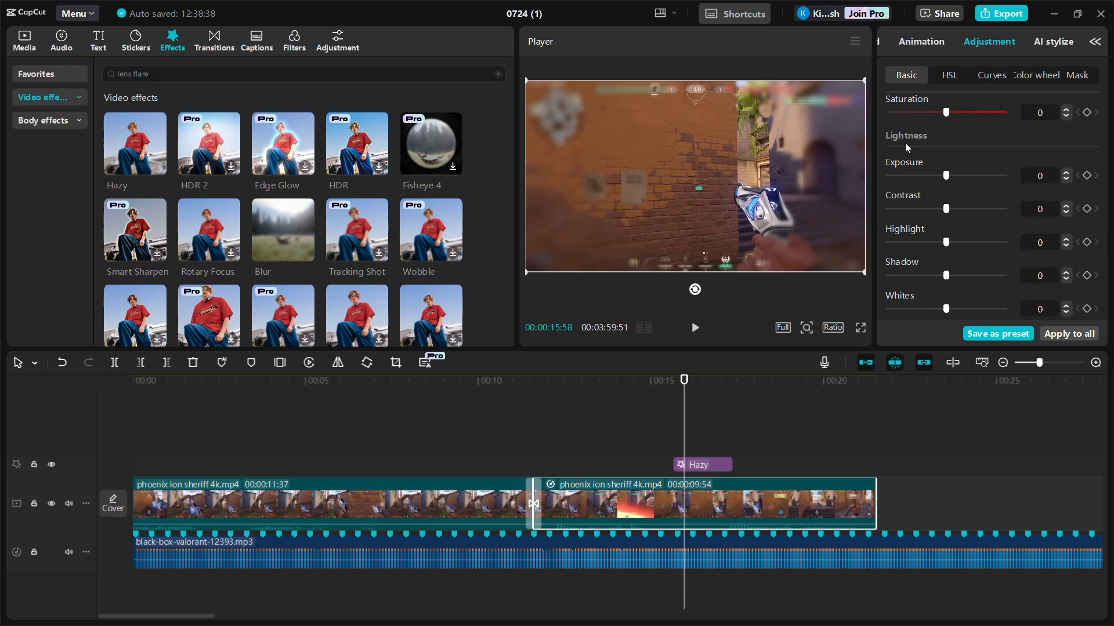
{"action": "scroll", "coordinate": [918, 158], "scroll_direction": "up", "scroll_amount": 5}
{"action": "scroll", "coordinate": [918, 159], "scroll_direction": "down", "scroll_amount": 7}
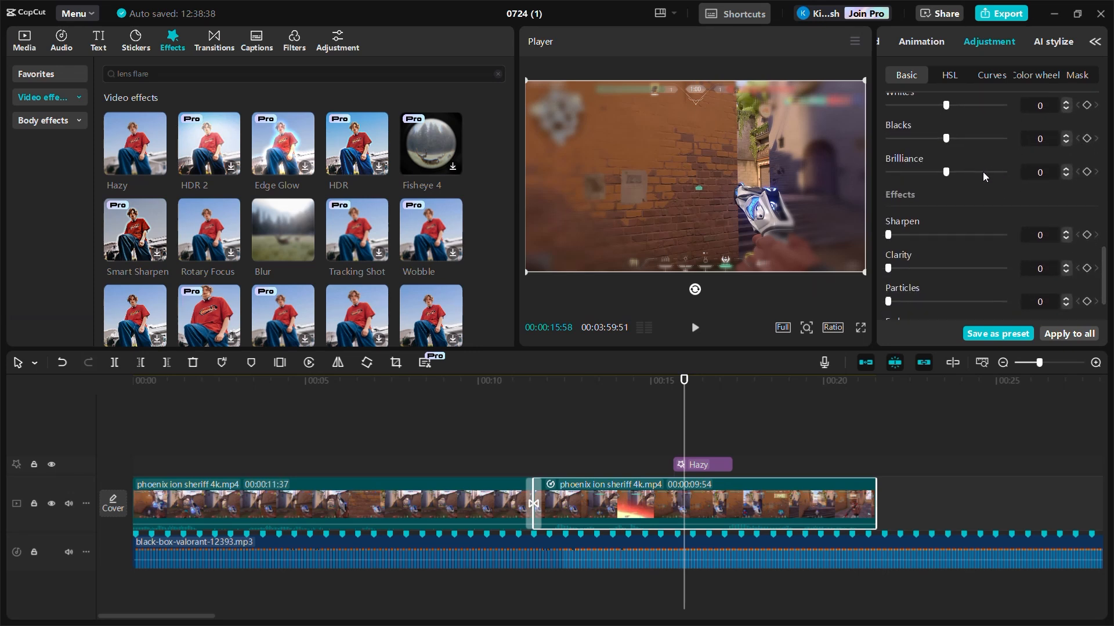
{"action": "scroll", "coordinate": [983, 172], "scroll_direction": "down", "scroll_amount": 2}
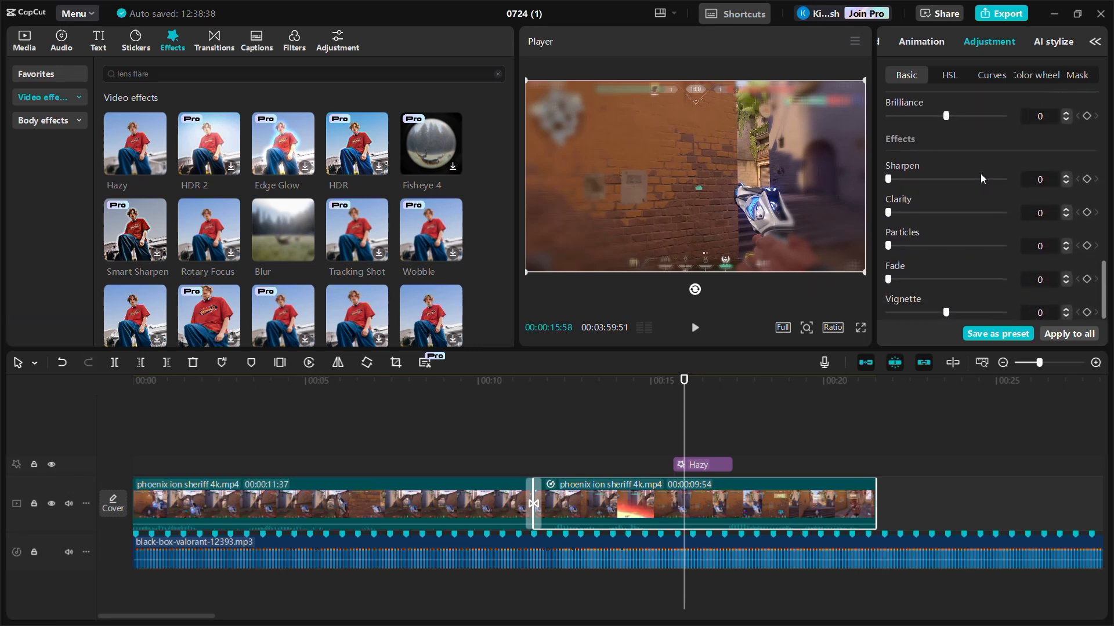
- Preview trending text templates, add the Grateful template above the second phoenix segment at 00:00:15:58, and play it back
{"action": "left_click", "coordinate": [95, 40]}
{"action": "left_click", "coordinate": [464, 212]}
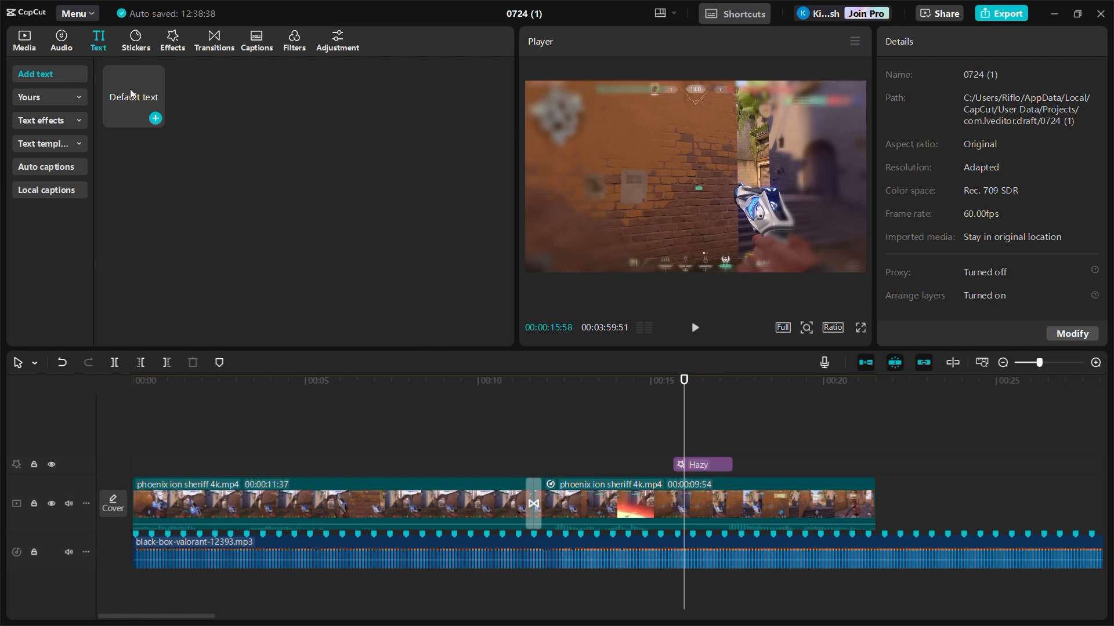
{"action": "left_click", "coordinate": [42, 143]}
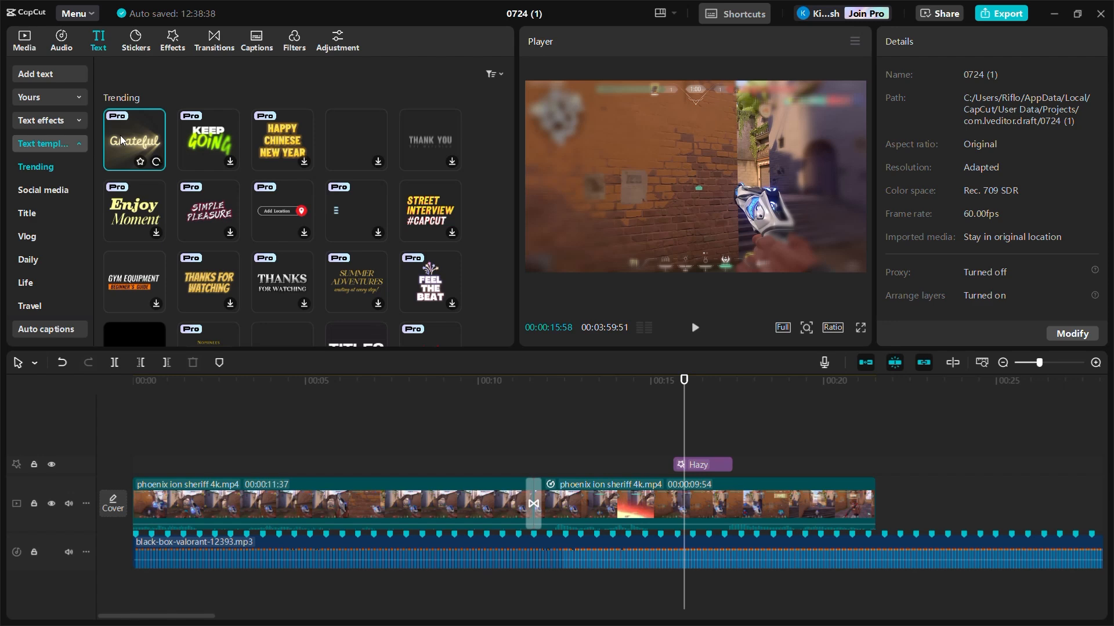
{"action": "left_click", "coordinate": [208, 140]}
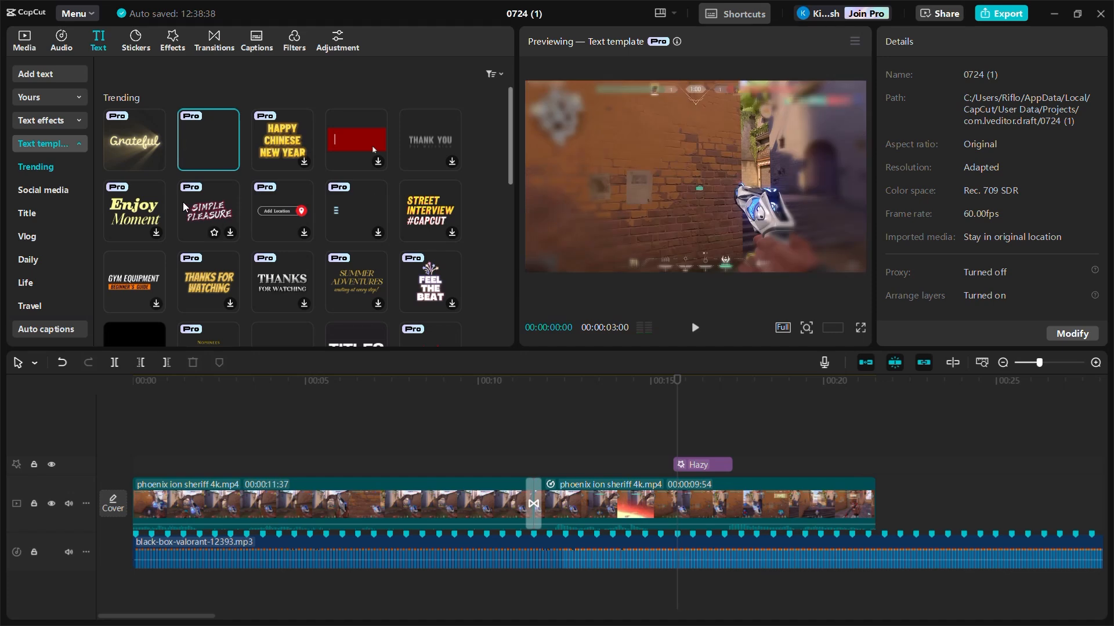
{"action": "left_click", "coordinate": [158, 162]}
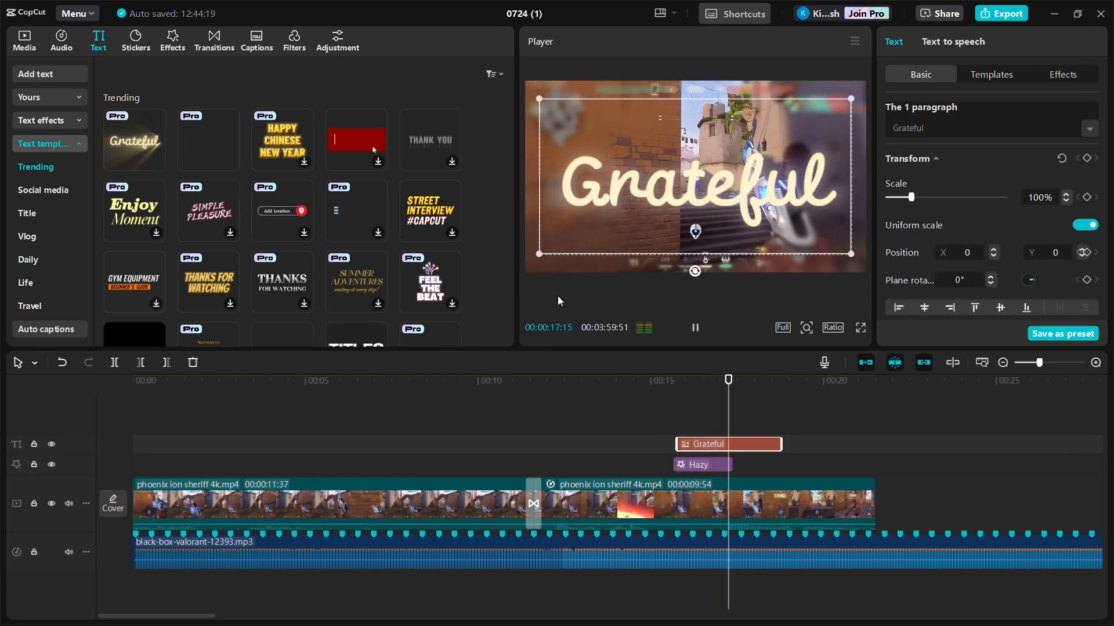
{"action": "scroll", "coordinate": [80, 296], "scroll_direction": "down", "scroll_amount": 5}
{"action": "key", "text": "space"}
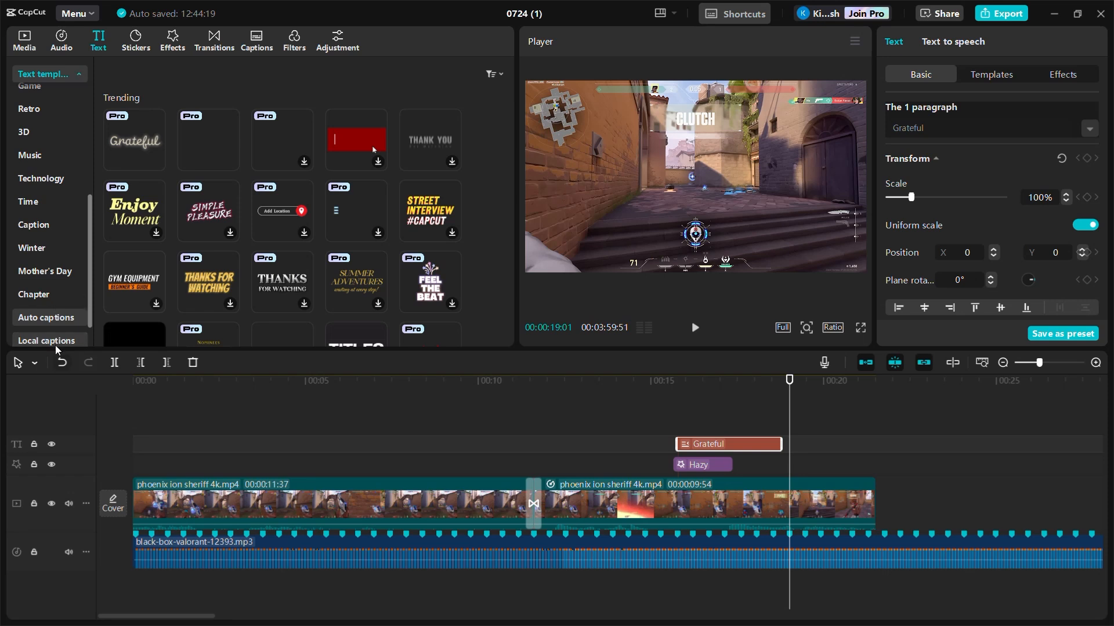
- Open the auto captions options, play back the edit from the transition between the phoenix segments, and check the frame at 00:00:20:23
{"action": "left_click", "coordinate": [46, 317]}
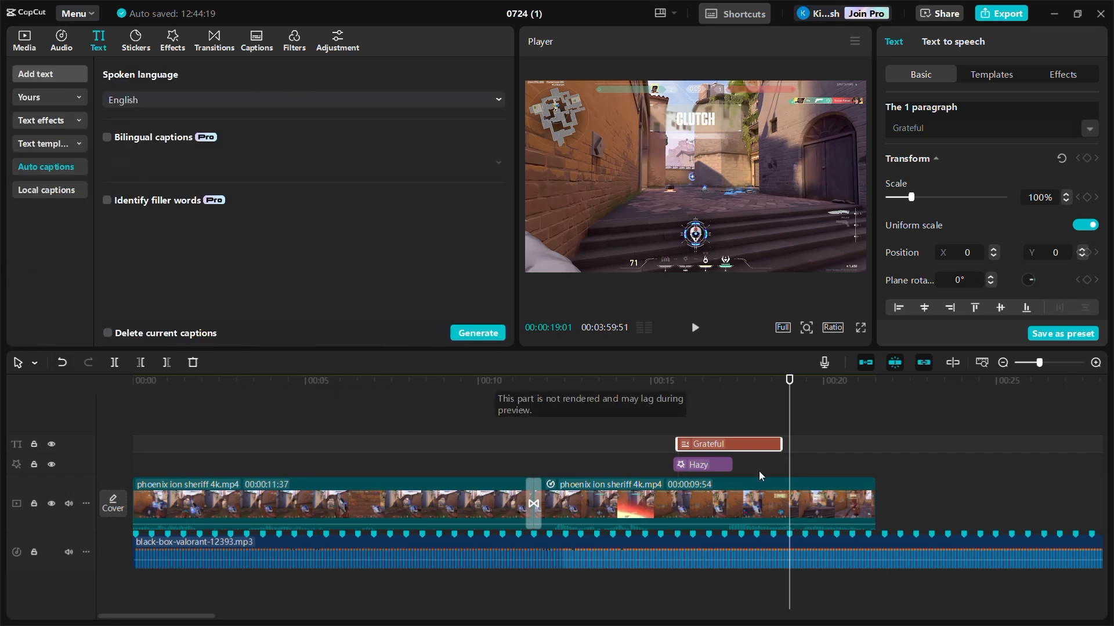
{"action": "left_click_drag", "start_coordinate": [790, 380], "coordinate": [537, 420]}
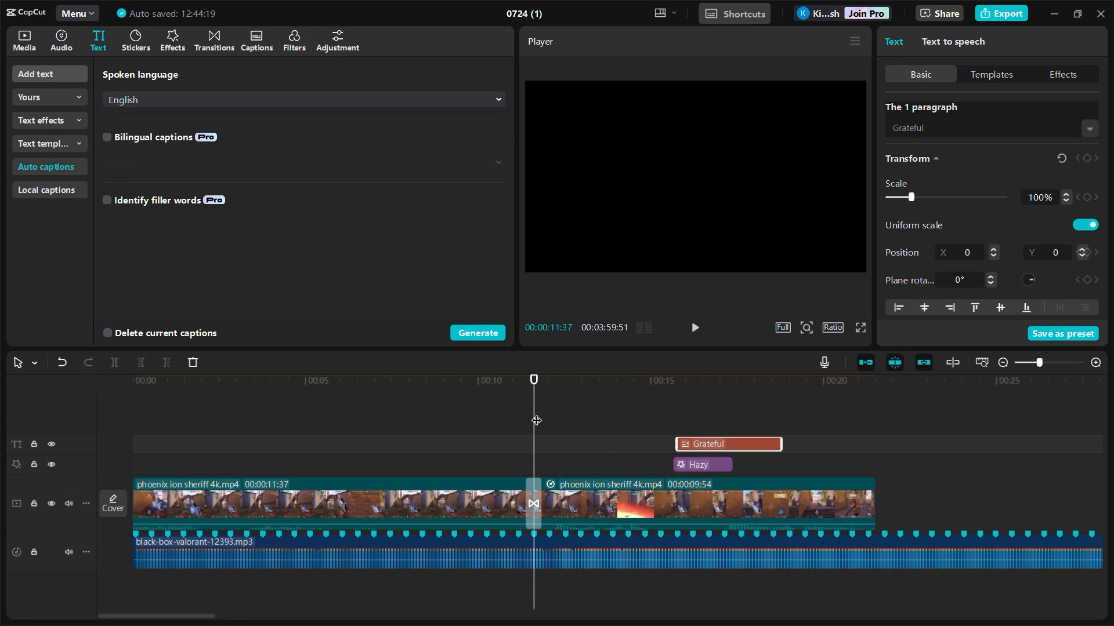
{"action": "key", "text": "space"}
{"action": "key", "text": "space"}
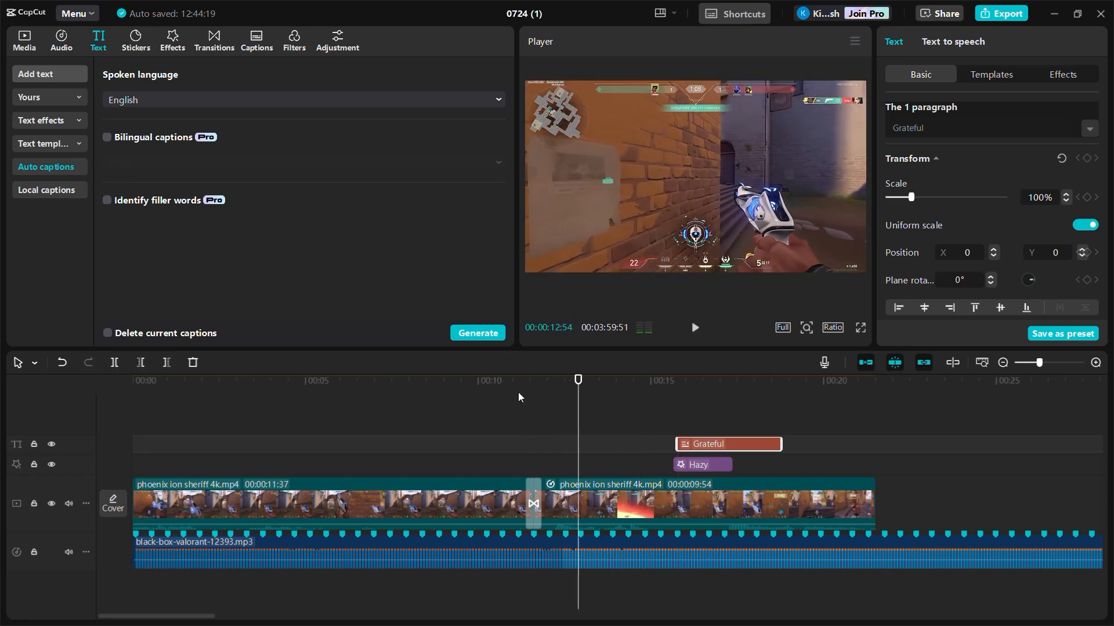
{"action": "left_click_drag", "start_coordinate": [573, 385], "coordinate": [527, 382]}
{"action": "key", "text": "space"}
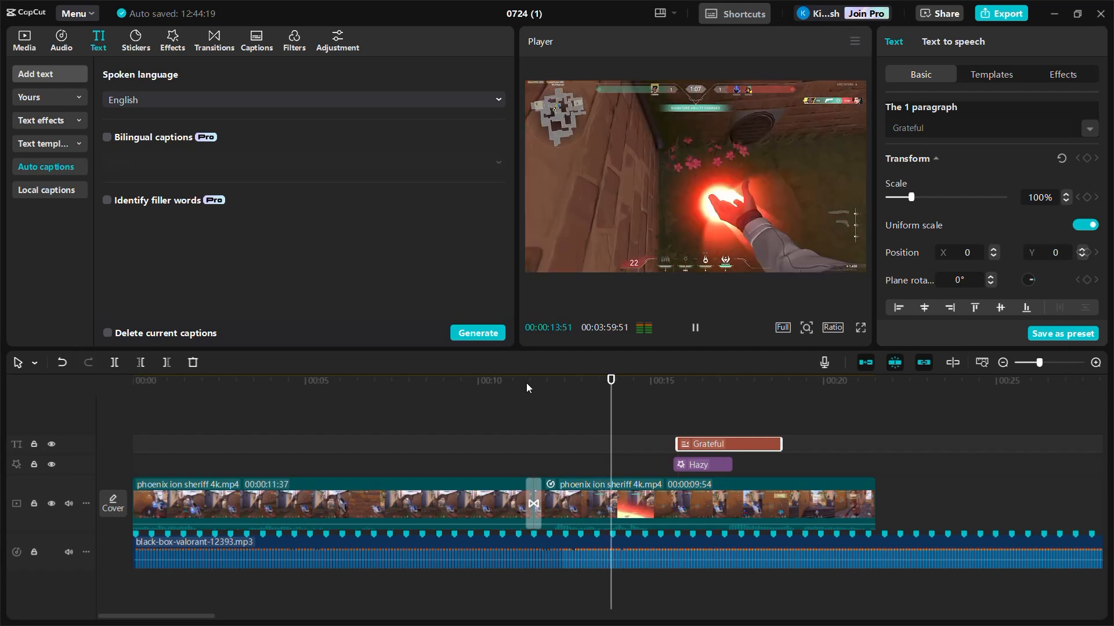
{"action": "key", "text": "space"}
{"action": "left_click", "coordinate": [837, 383]}
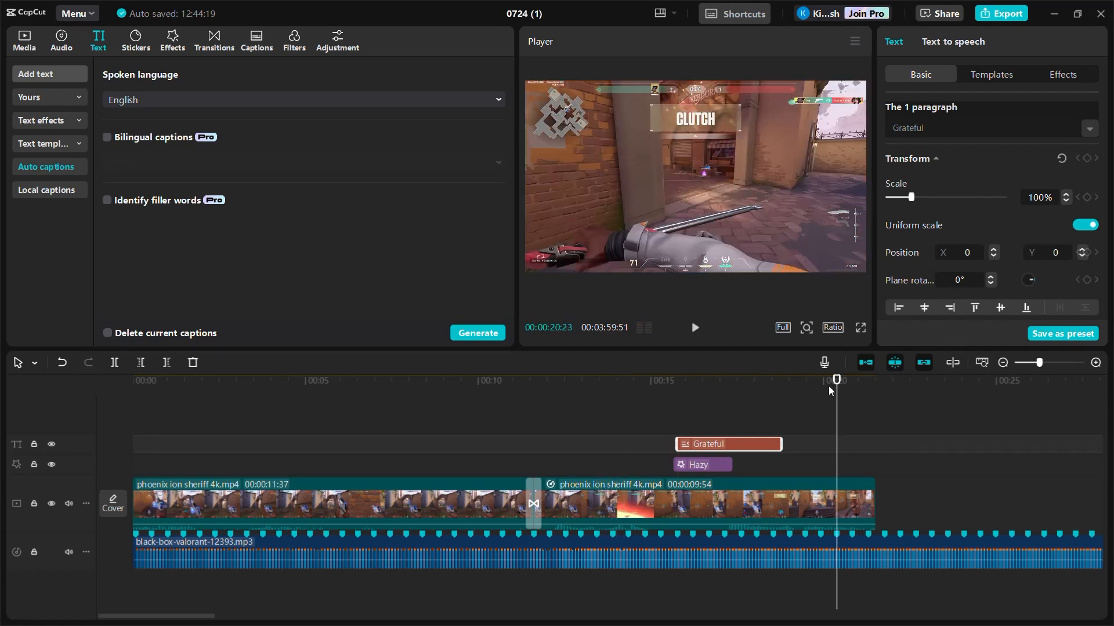
- Open the export settings, check the available frame rates, and close the settings without exporting
{"action": "left_click", "coordinate": [1001, 13]}
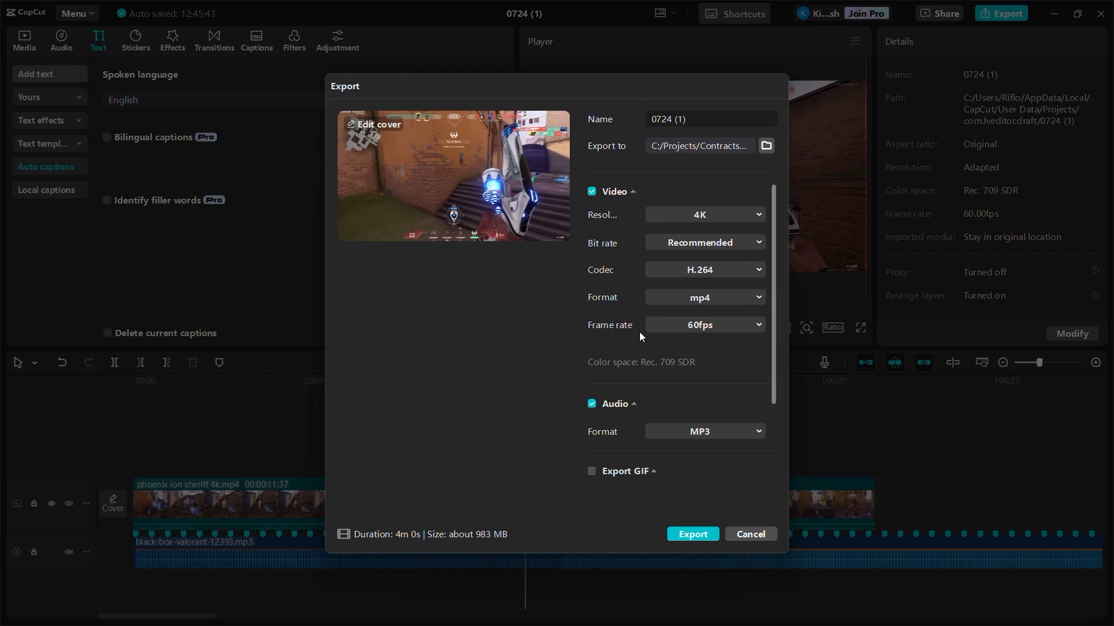
{"action": "left_click", "coordinate": [703, 329]}
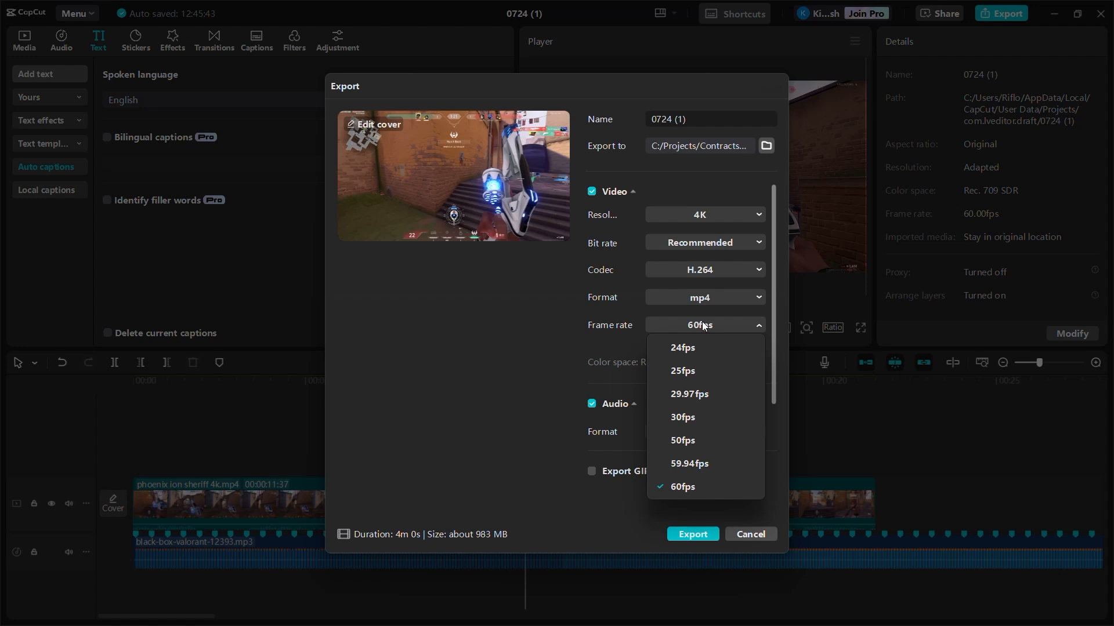
{"action": "left_click", "coordinate": [702, 326]}
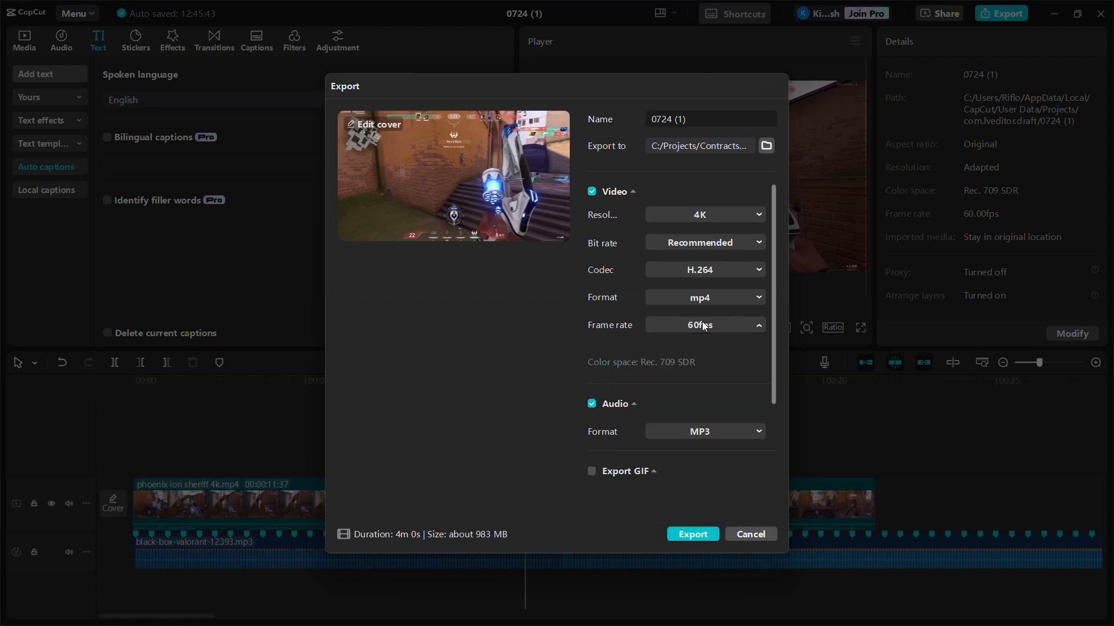
{"action": "left_click", "coordinate": [751, 535]}
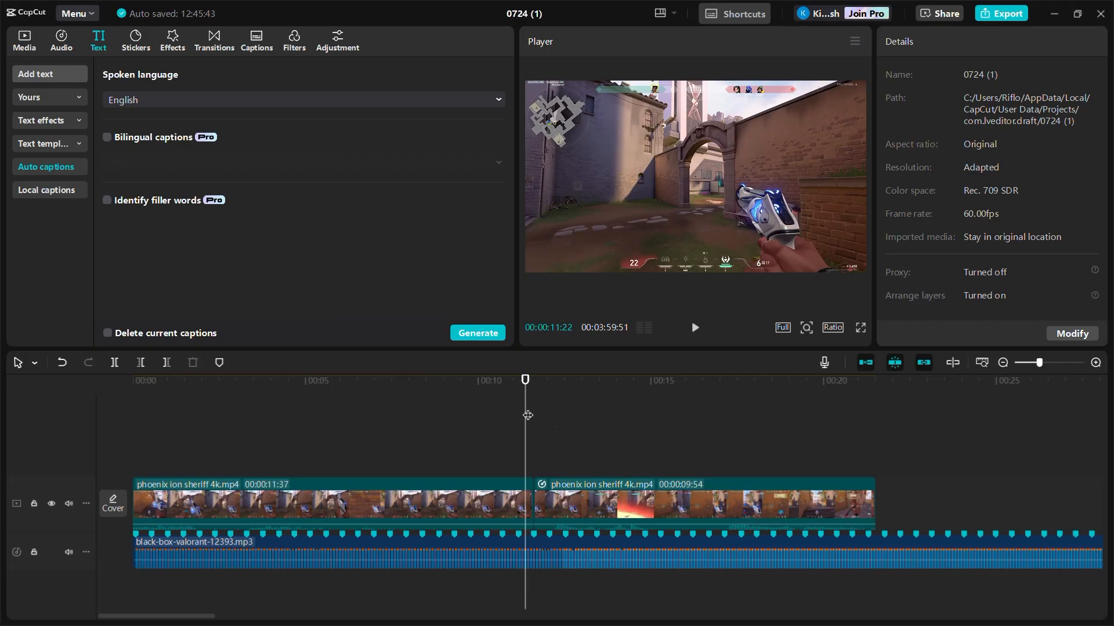
- Play back the first phoenix segment from about 4 s to 00:00:08:06
{"action": "left_click_drag", "start_coordinate": [513, 387], "coordinate": [263, 437]}
{"action": "left_click", "coordinate": [695, 328]}
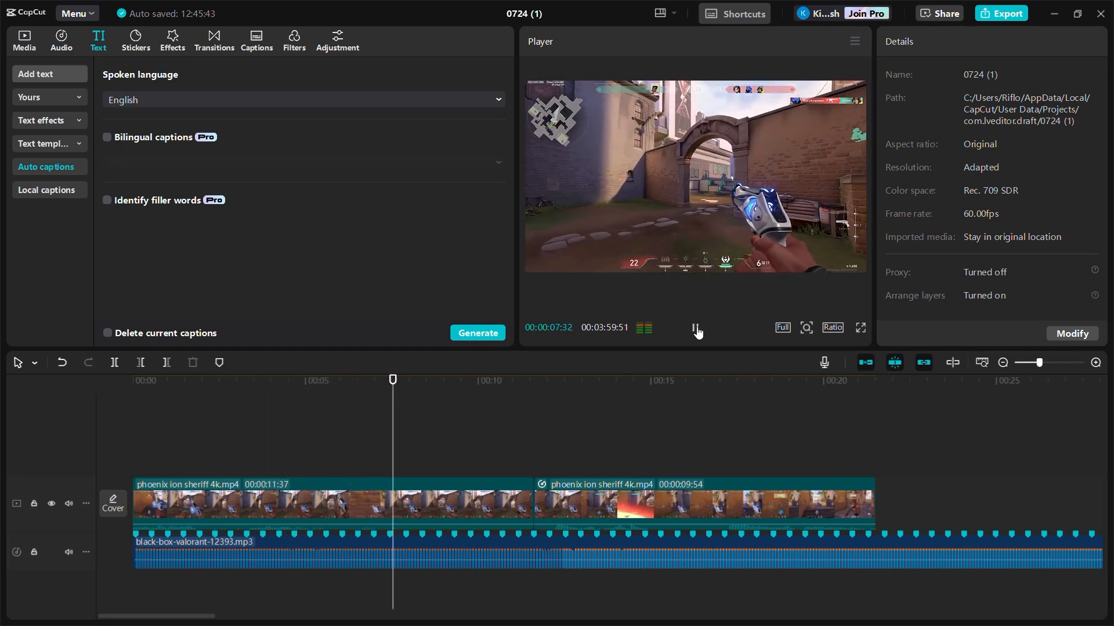
{"action": "left_click", "coordinate": [696, 328]}
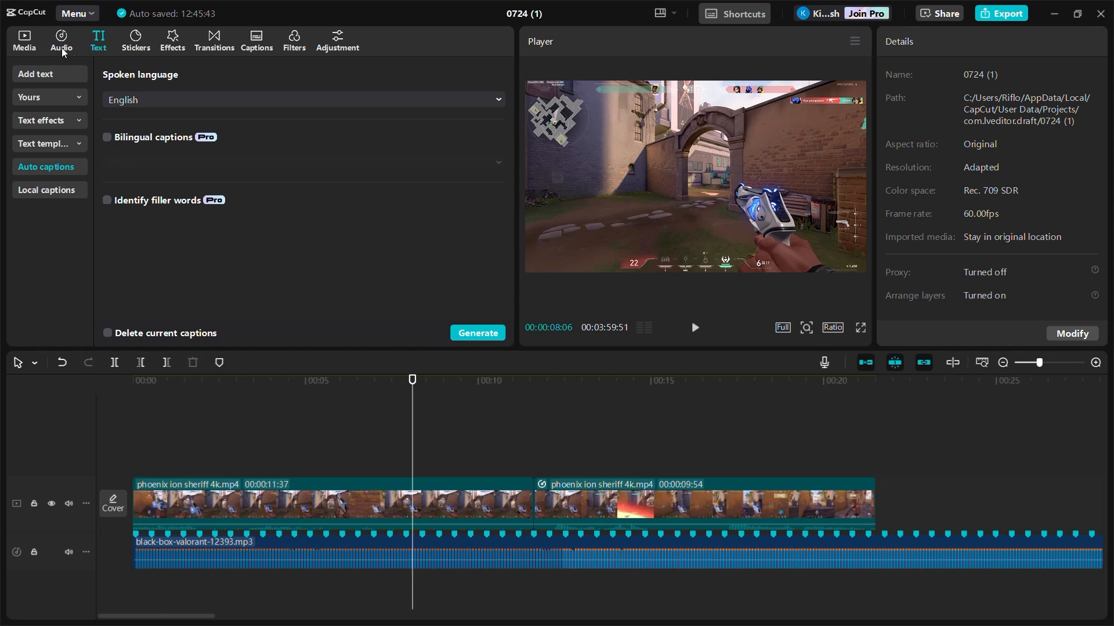
- Show the trending text effects and replay the first phoenix segment from 00:00:04:14 and again from 00:00:04:01
{"action": "left_click", "coordinate": [42, 121]}
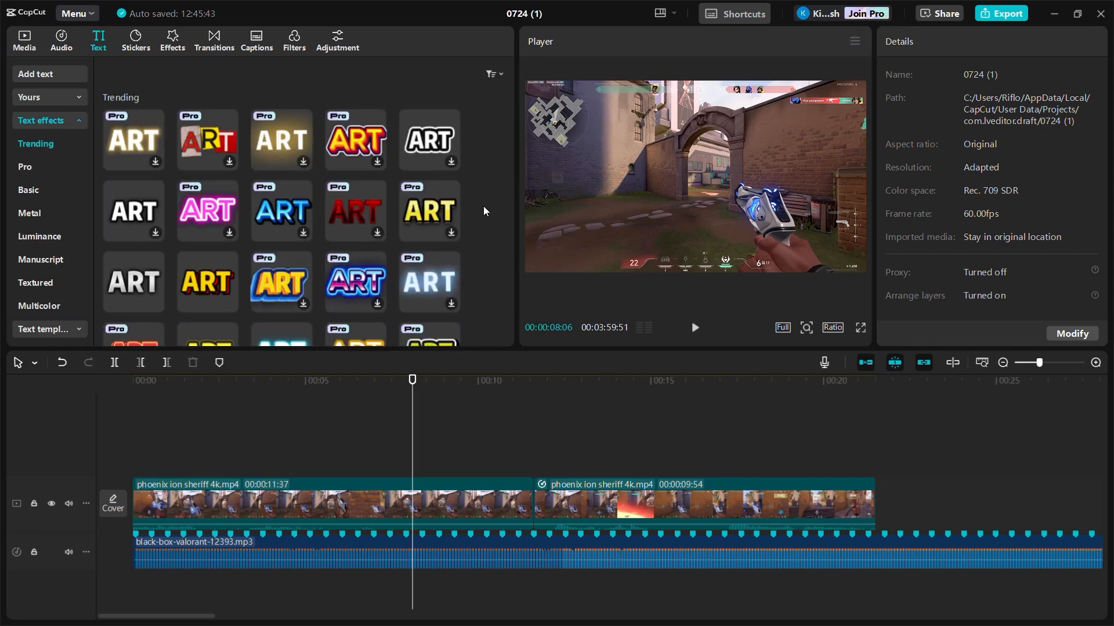
{"action": "left_click", "coordinate": [278, 380]}
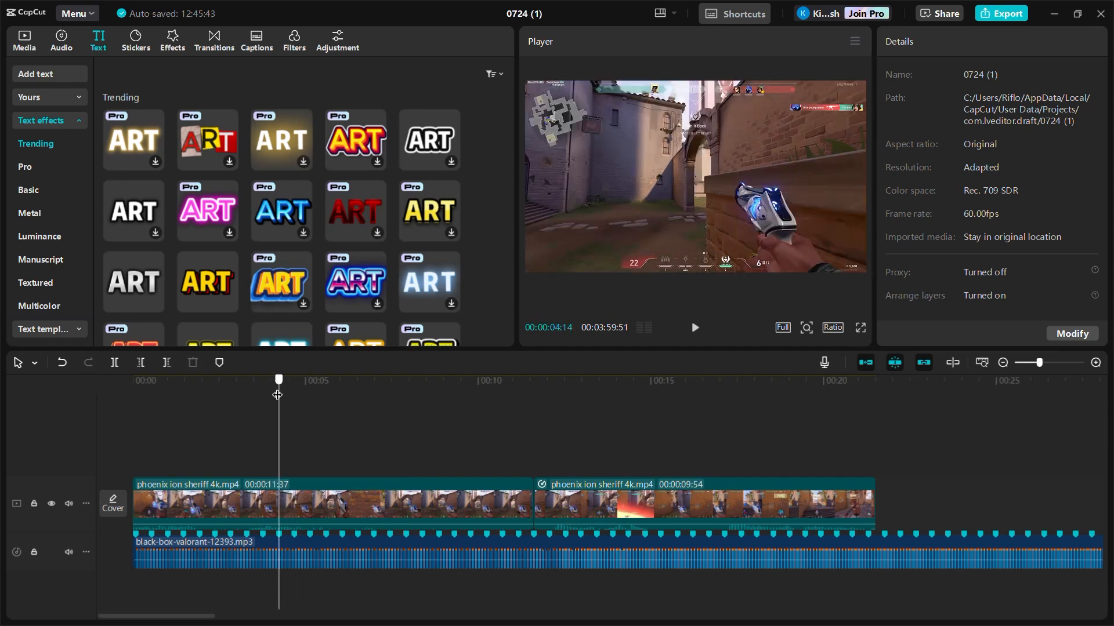
{"action": "left_click", "coordinate": [694, 329]}
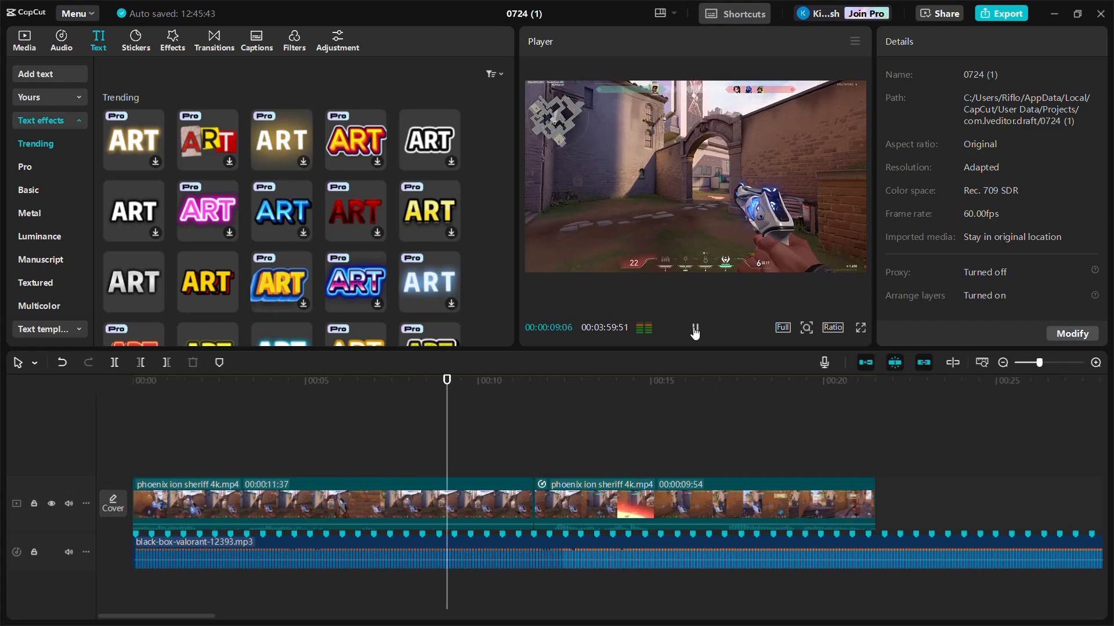
{"action": "left_click", "coordinate": [271, 406]}
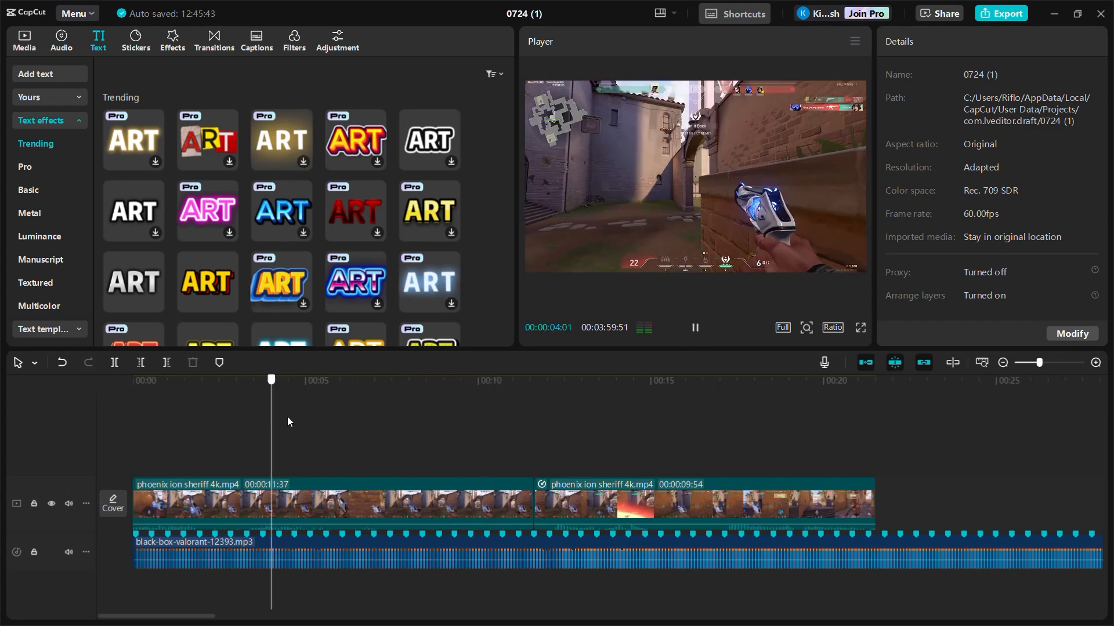
{"action": "left_click", "coordinate": [699, 332]}
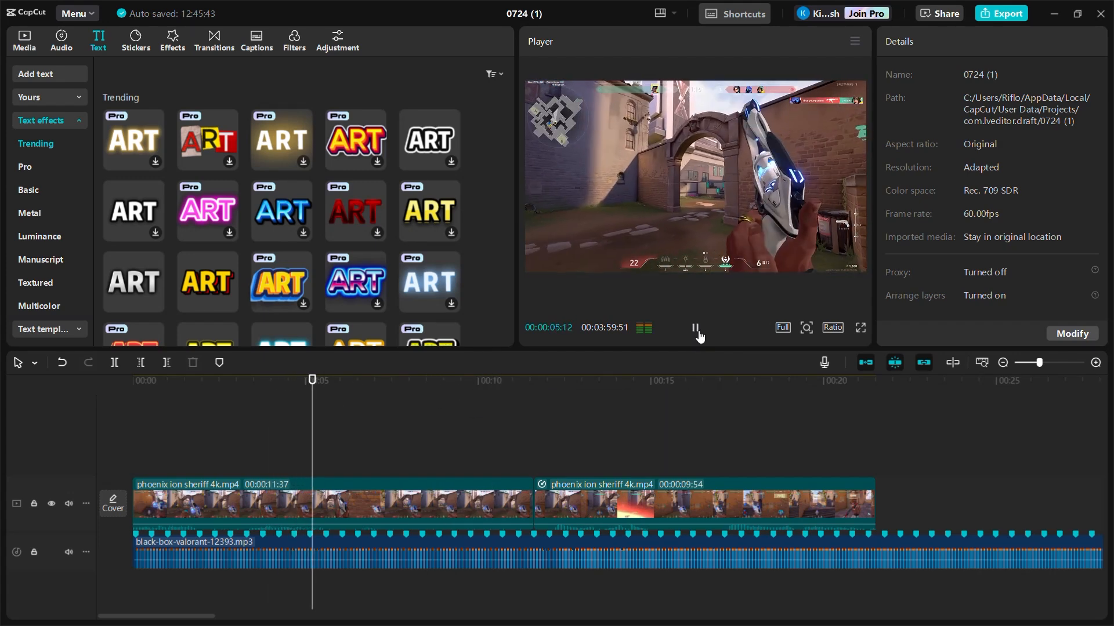